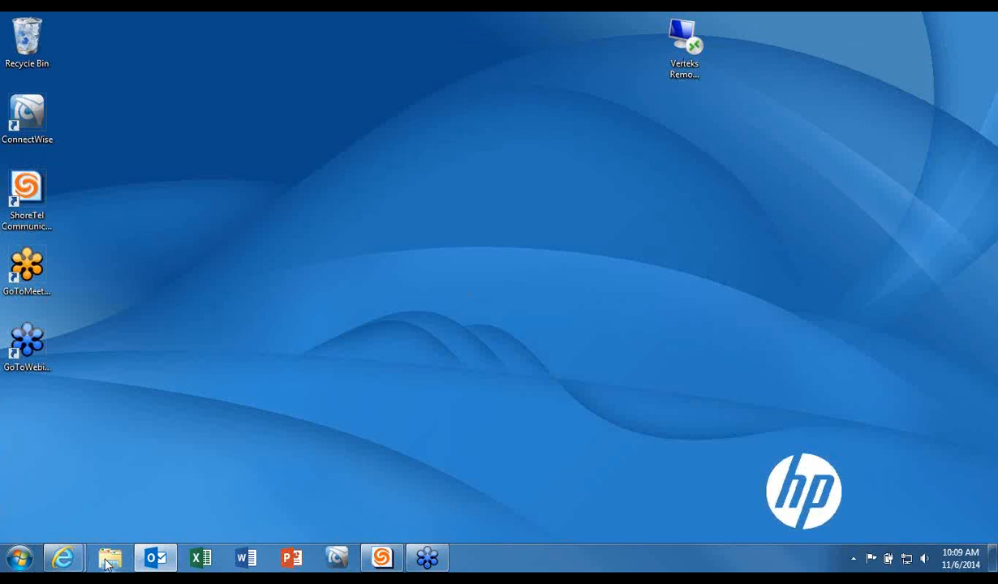
Switch to ShoreTel Director in Internet Explorer and open the Call Details reports page.
{"action": "left_click", "coordinate": [73, 558]}
{"action": "left_click", "coordinate": [263, 484]}
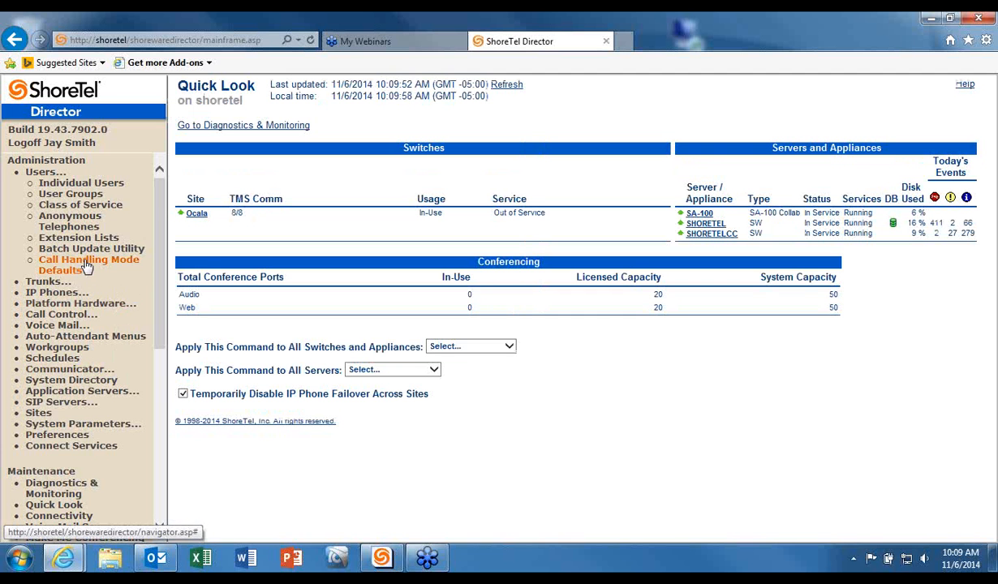
{"action": "scroll", "coordinate": [103, 361], "scroll_direction": "down", "scroll_amount": 2}
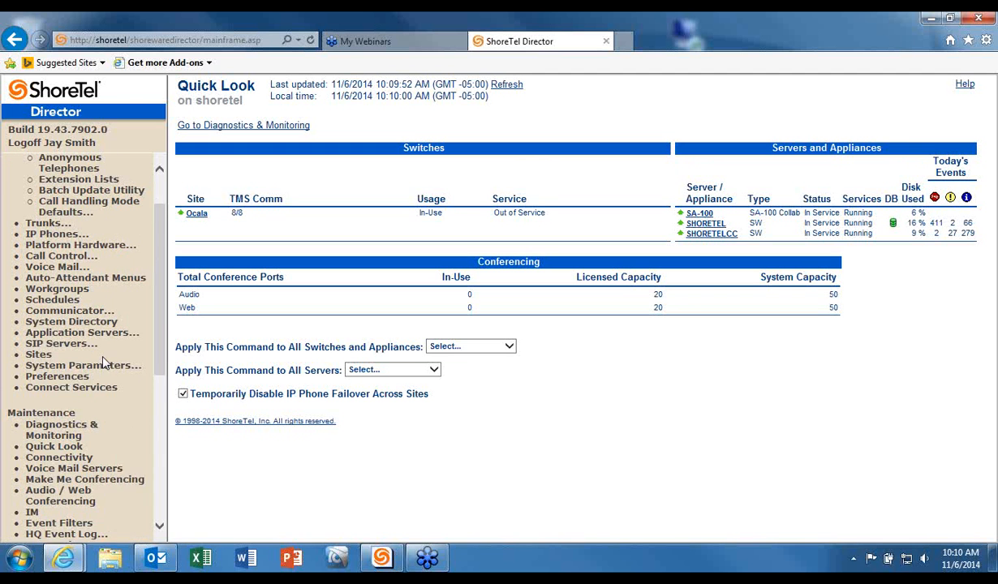
{"action": "scroll", "coordinate": [103, 361], "scroll_direction": "down", "scroll_amount": 5}
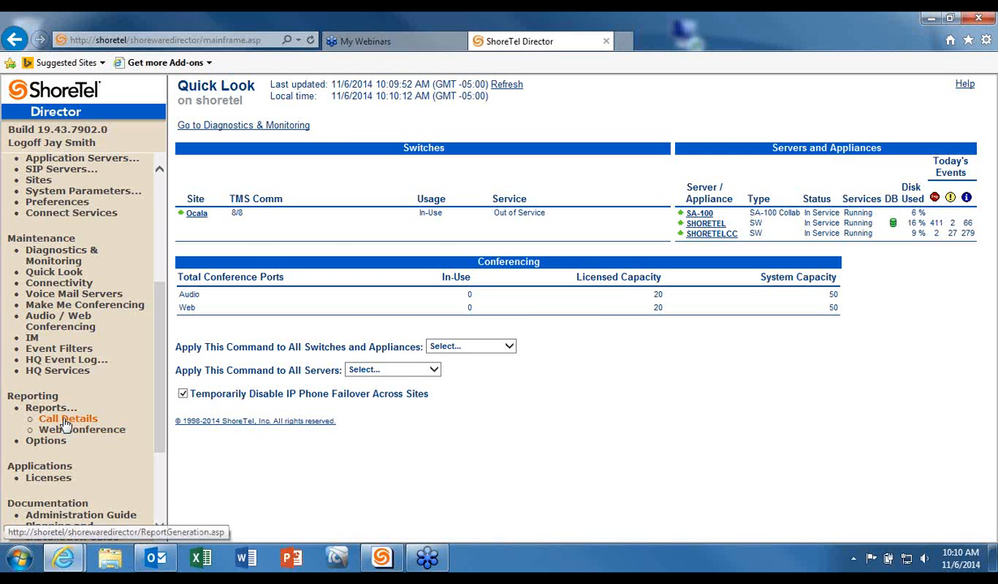
{"action": "left_click", "coordinate": [67, 423]}
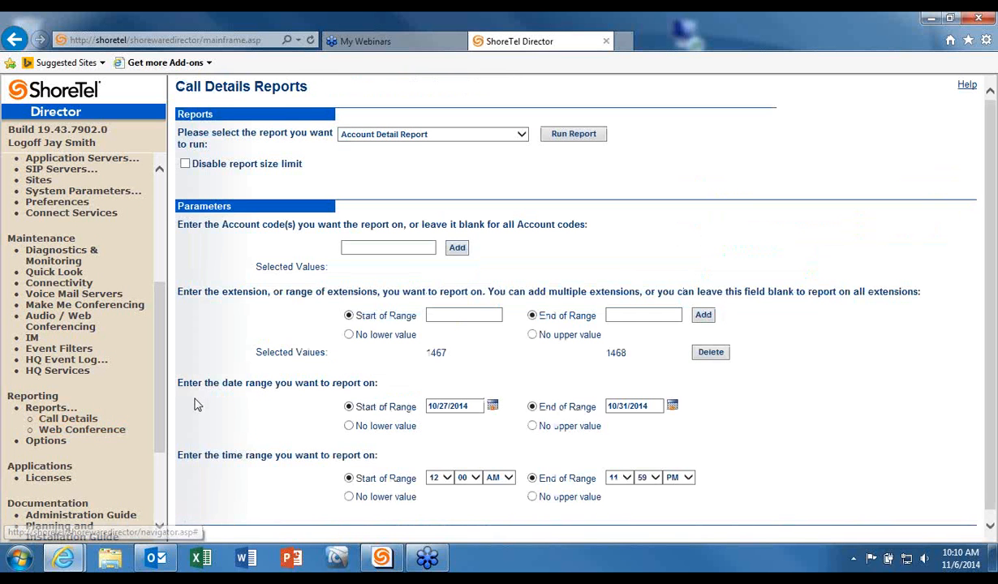
Run the Trunk Activity Summary Report with the preset date and time range.
{"action": "left_click", "coordinate": [522, 136]}
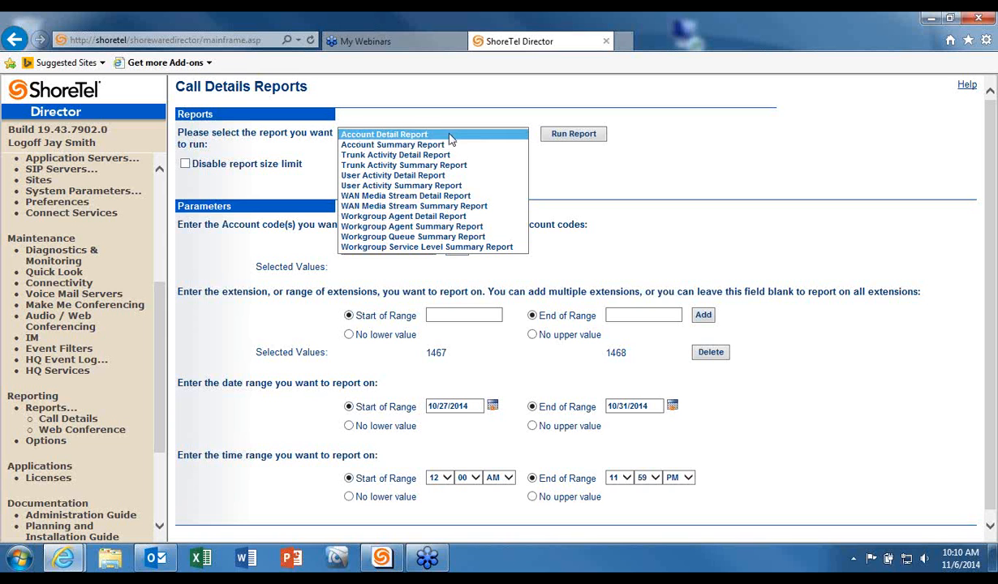
{"action": "left_click", "coordinate": [400, 165]}
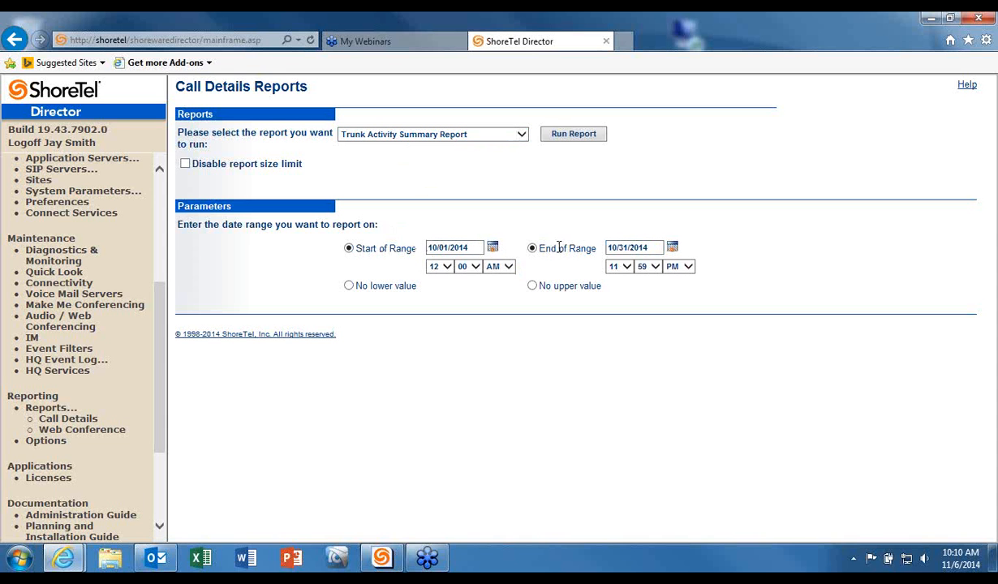
{"action": "left_click", "coordinate": [570, 139]}
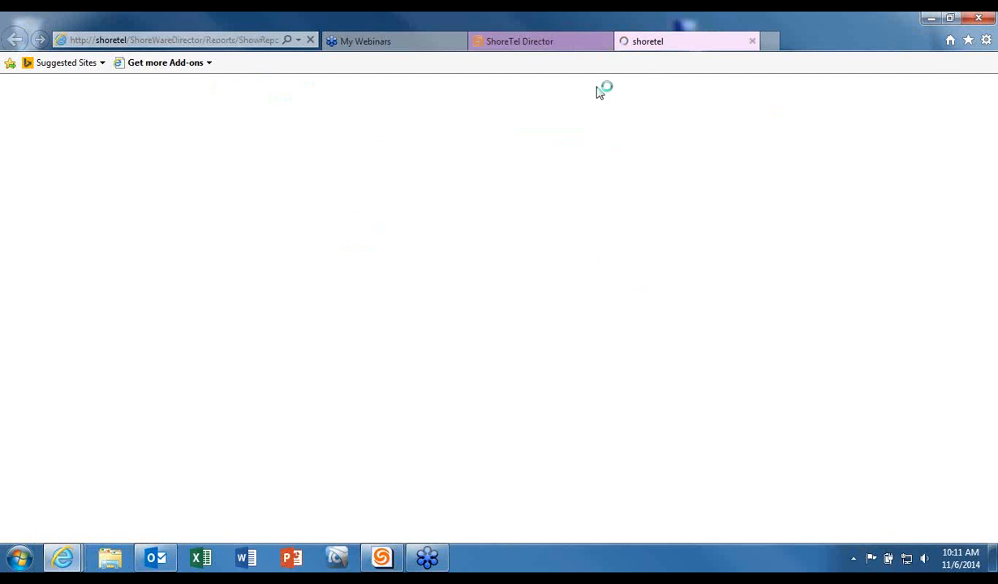
Back in ShoreTel Director, choose the User Activity Summary Report and delete both preset extension ranges.
{"action": "left_click", "coordinate": [571, 45]}
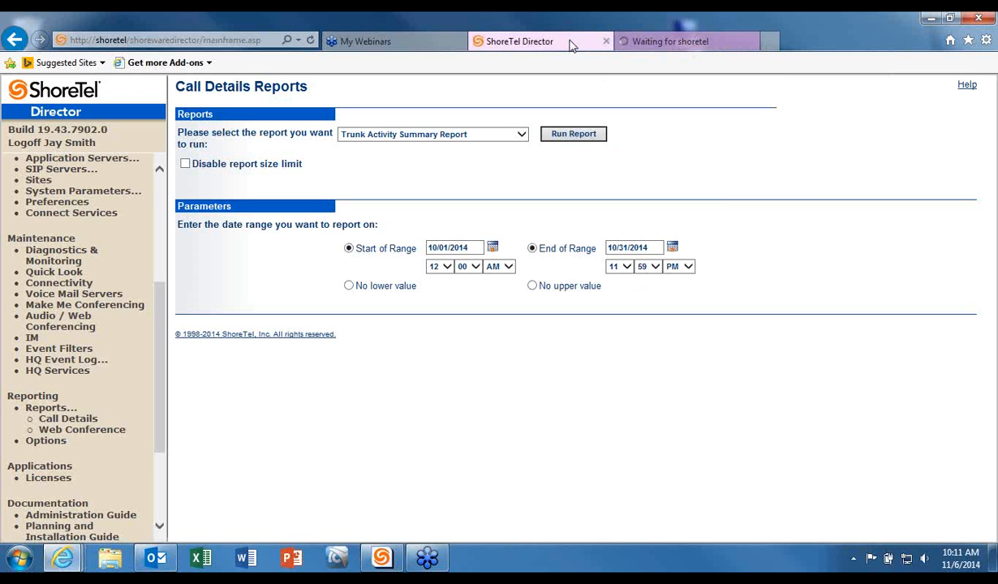
{"action": "left_click", "coordinate": [522, 135]}
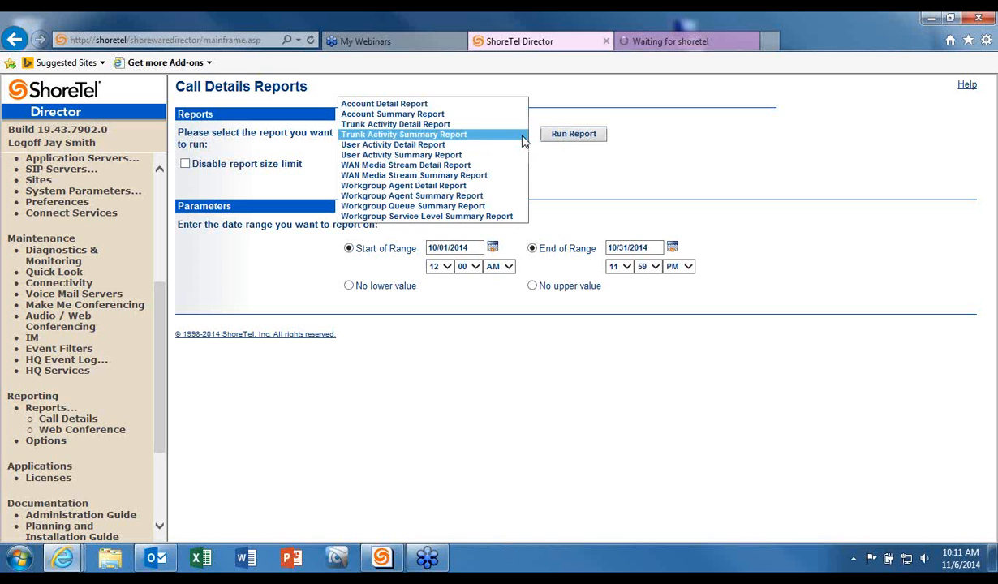
{"action": "left_click", "coordinate": [401, 156]}
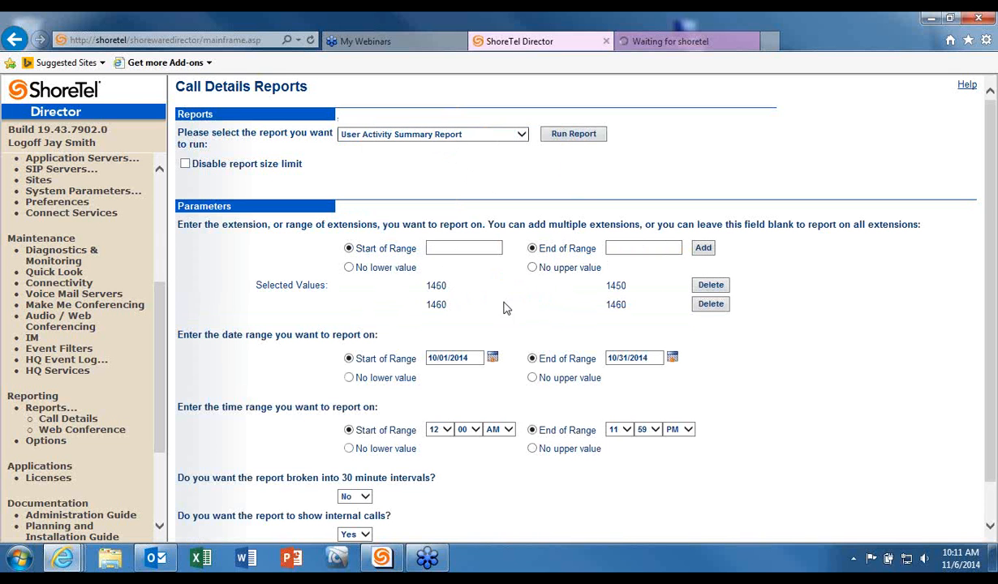
{"action": "left_click", "coordinate": [711, 286]}
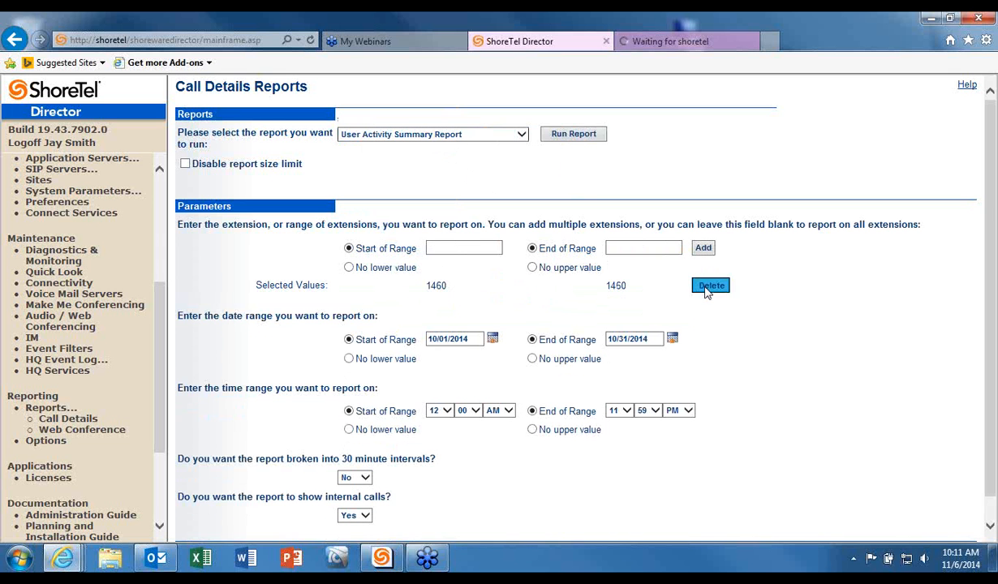
{"action": "left_click", "coordinate": [712, 286]}
Add an extension range starting and ending at 1450 to the User Activity Summary Report.
{"action": "left_click", "coordinate": [452, 250]}
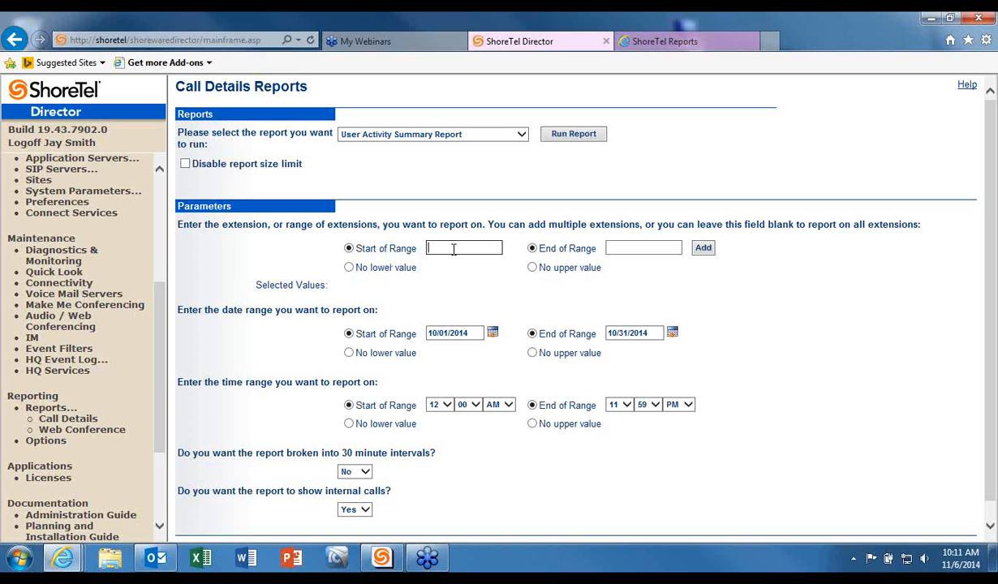
{"action": "type", "text": "1450"}
{"action": "left_click", "coordinate": [617, 248]}
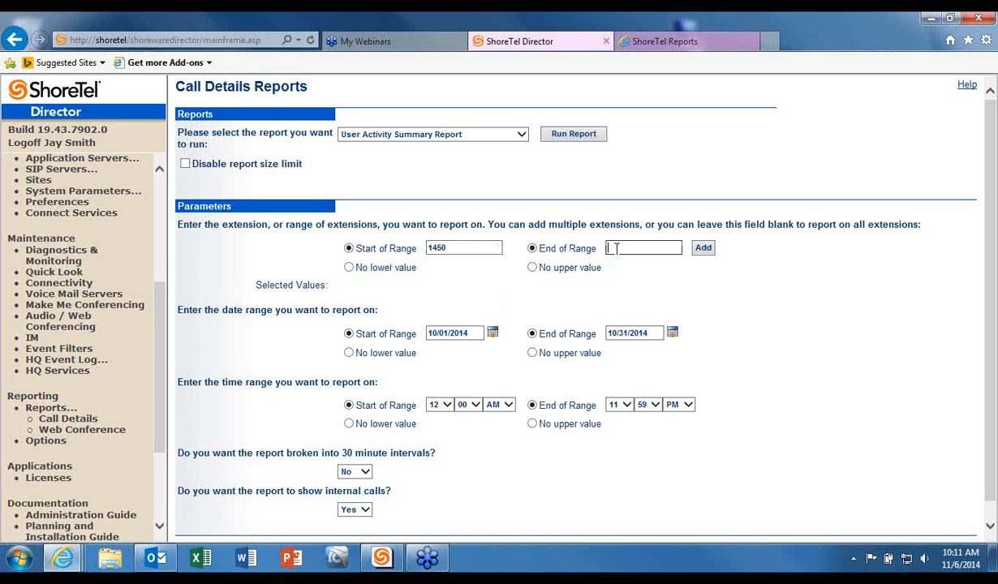
{"action": "type", "text": "1450"}
{"action": "left_click", "coordinate": [703, 248]}
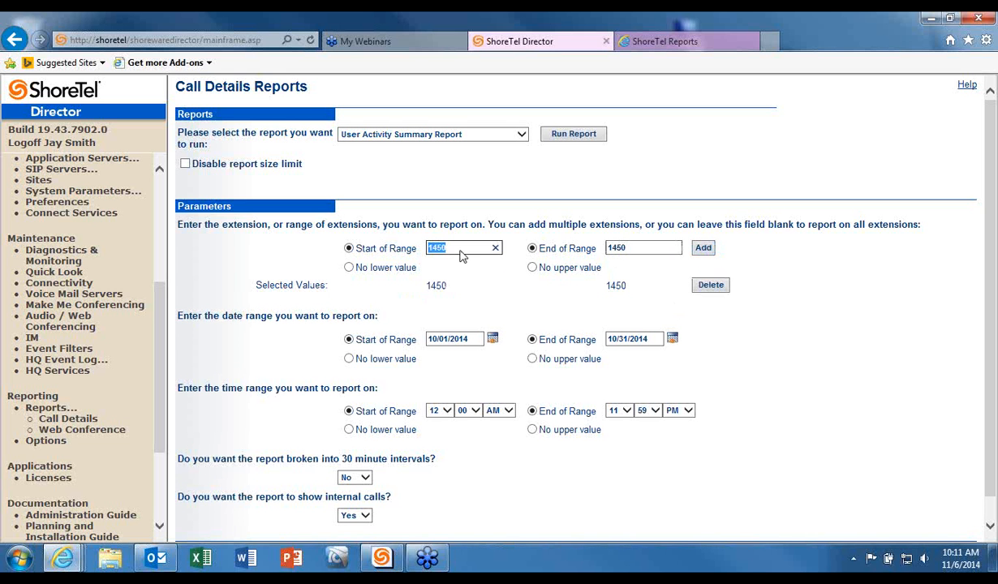
Add a second extension range starting and ending at 1460 to the report parameters.
{"action": "type", "text": "1460"}
{"action": "left_click", "coordinate": [648, 251]}
{"action": "type", "text": "1460"}
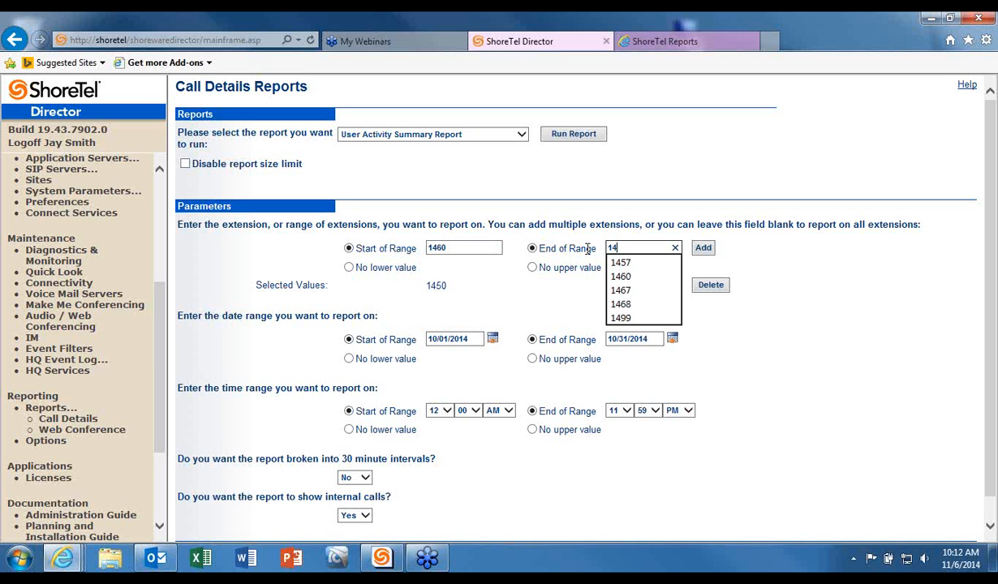
{"action": "left_click", "coordinate": [704, 249]}
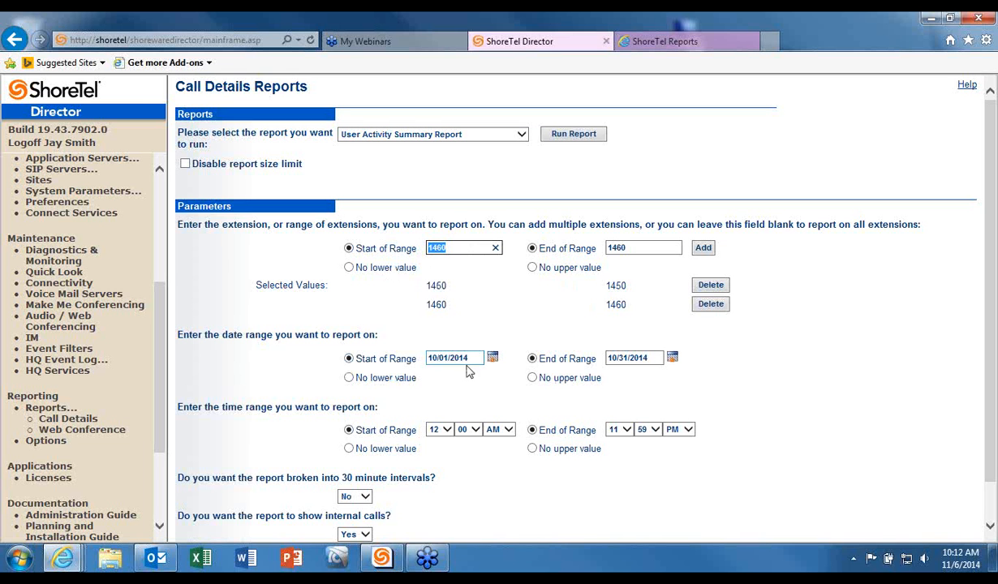
{"action": "left_click", "coordinate": [492, 357]}
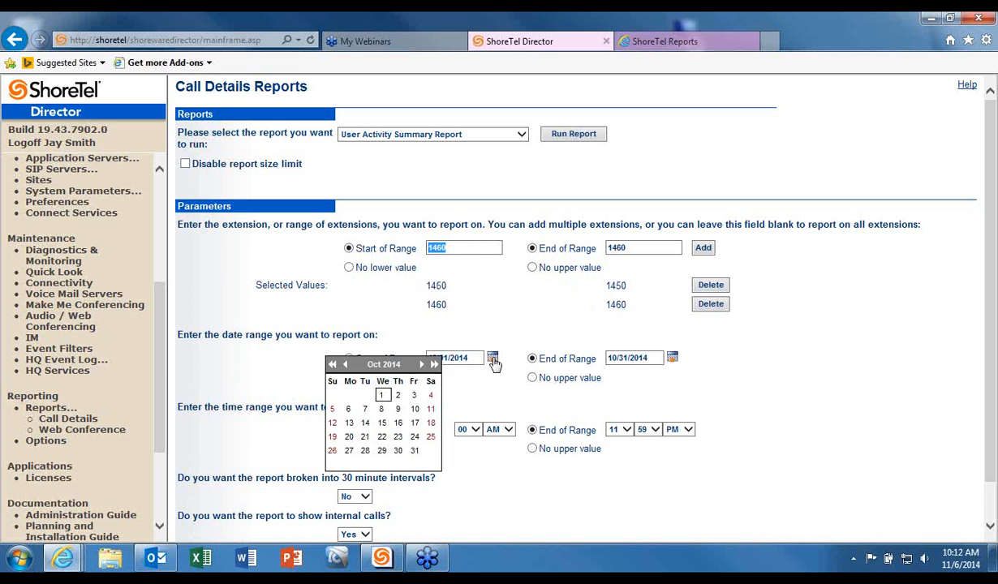
{"action": "left_click", "coordinate": [494, 359]}
{"action": "left_click", "coordinate": [493, 359]}
{"action": "left_click", "coordinate": [517, 326]}
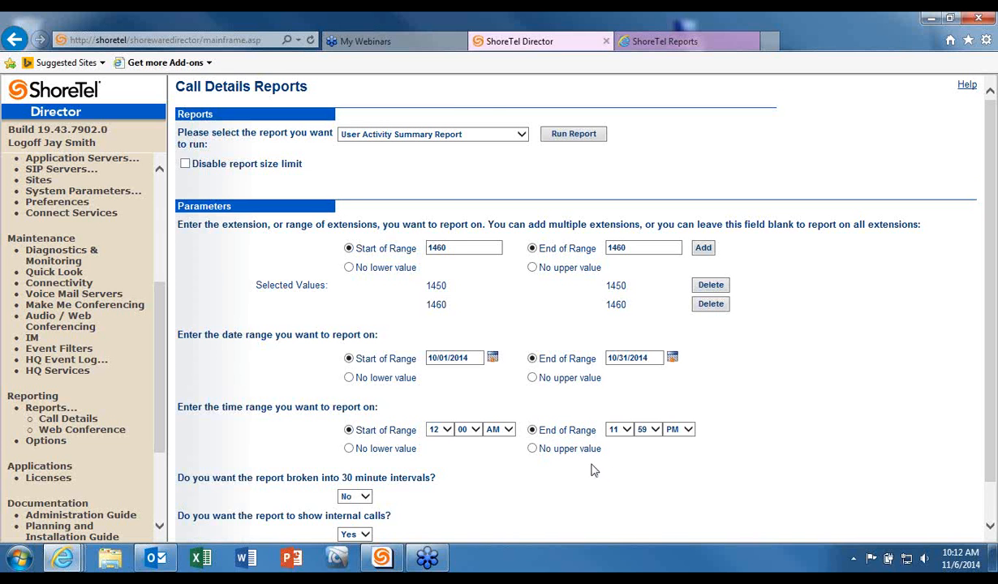
Keep 30 minute intervals at No and internal calls at Yes, and run the User Activity Summary Report.
{"action": "scroll", "coordinate": [593, 469], "scroll_direction": "down", "scroll_amount": 1}
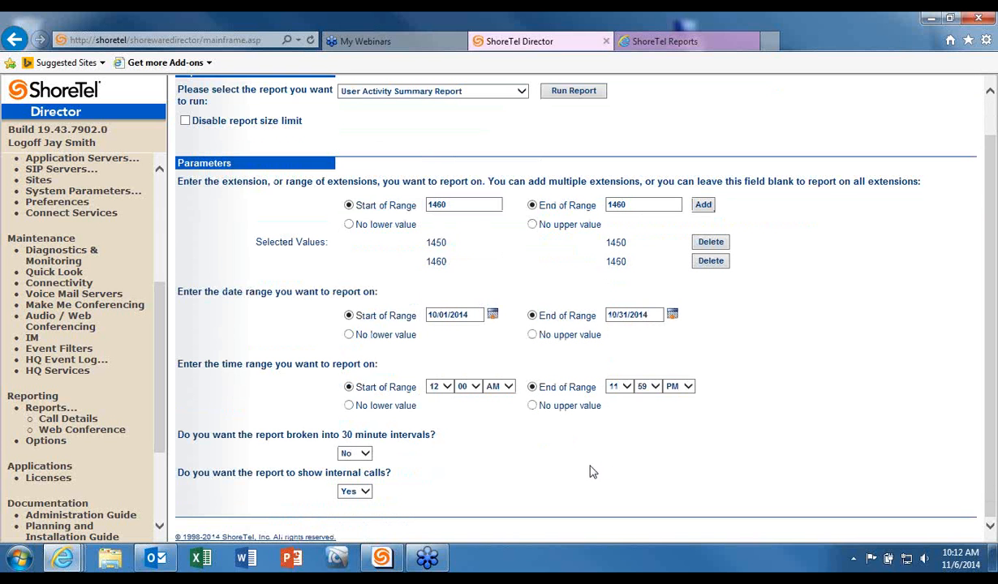
{"action": "left_click", "coordinate": [365, 455]}
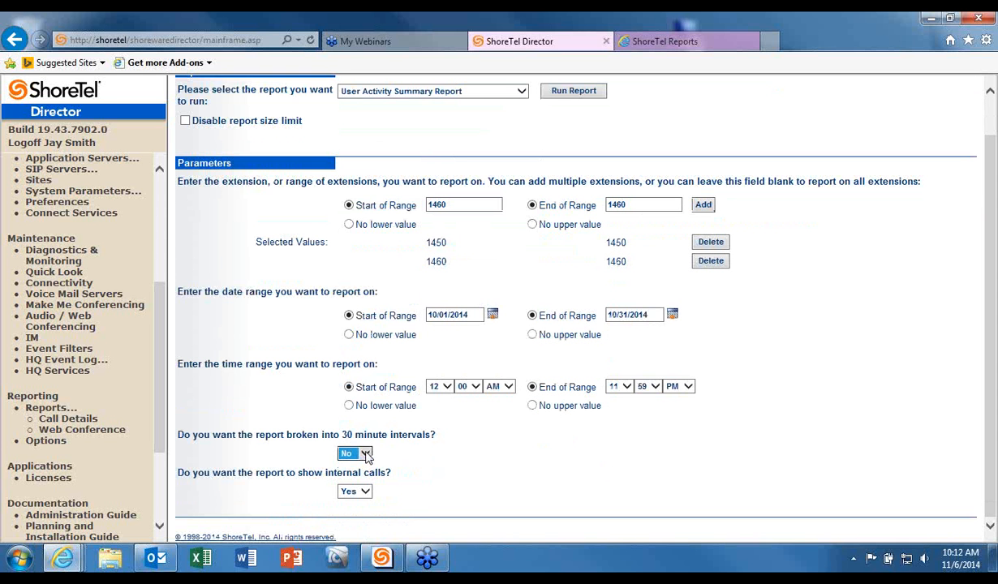
{"action": "left_click", "coordinate": [355, 437]}
{"action": "left_click", "coordinate": [366, 492]}
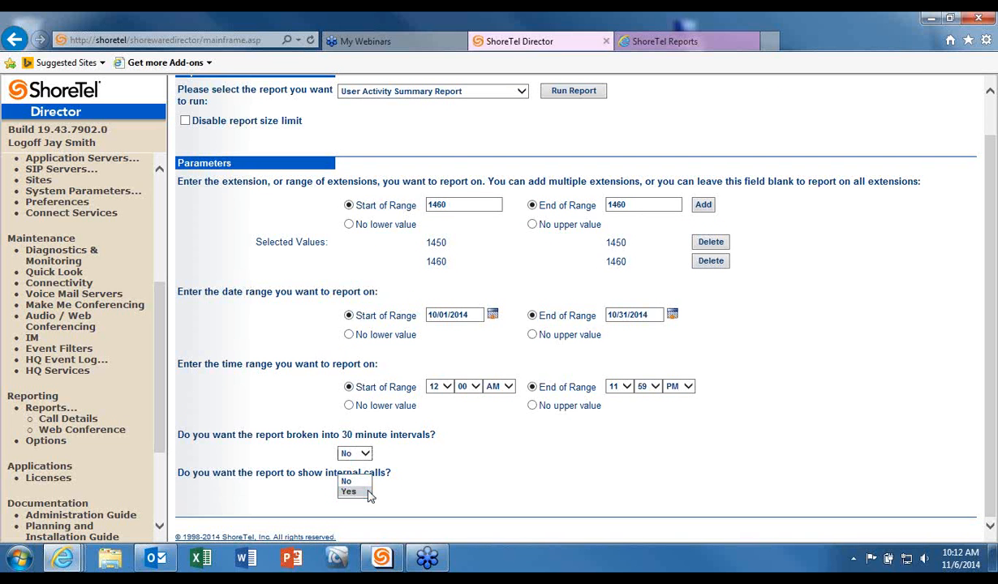
{"action": "left_click", "coordinate": [366, 492]}
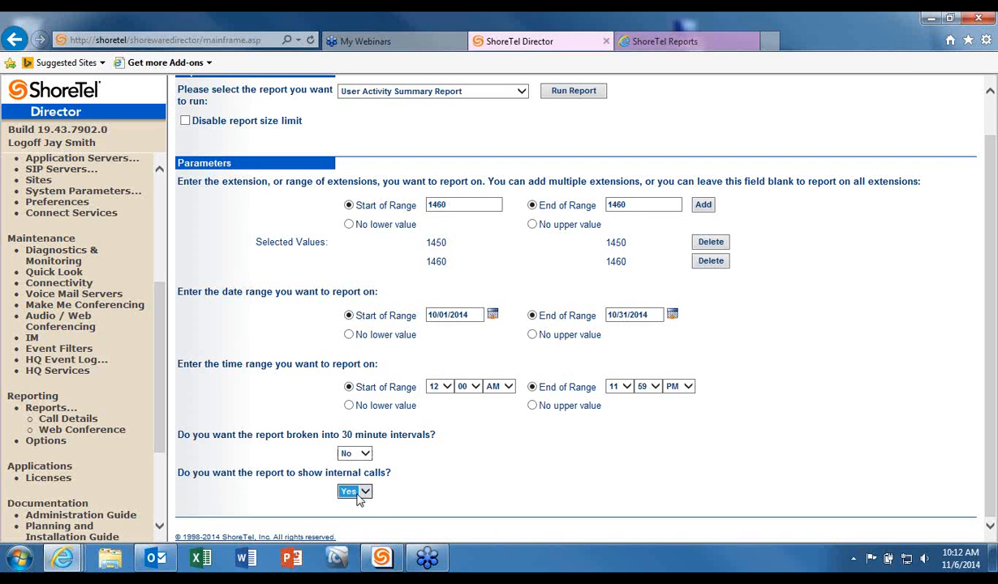
{"action": "left_click", "coordinate": [573, 91]}
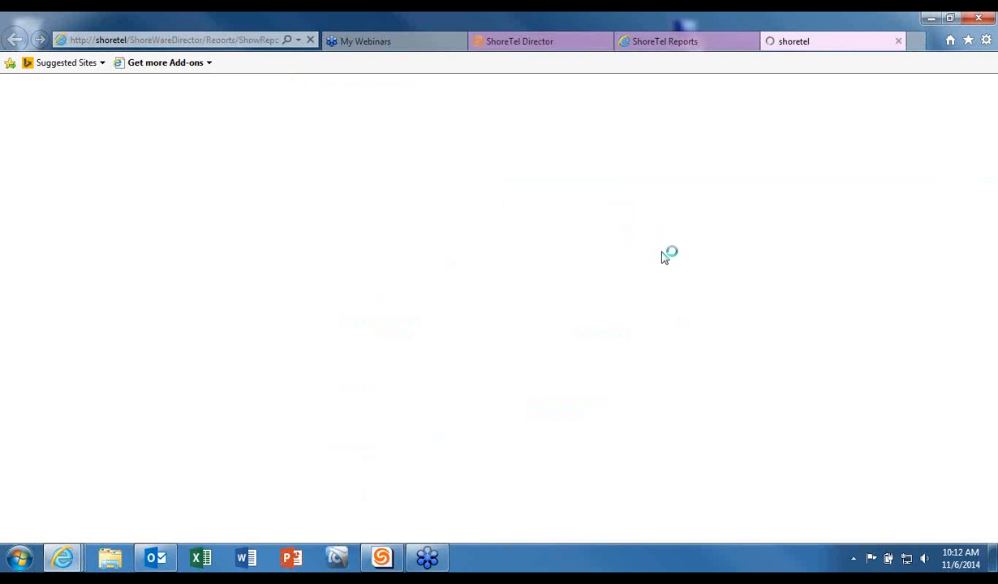
Examine the inbound and outbound call quantities per line in the Trunk Activity Summary Report, and close that report.
{"action": "left_click", "coordinate": [709, 44]}
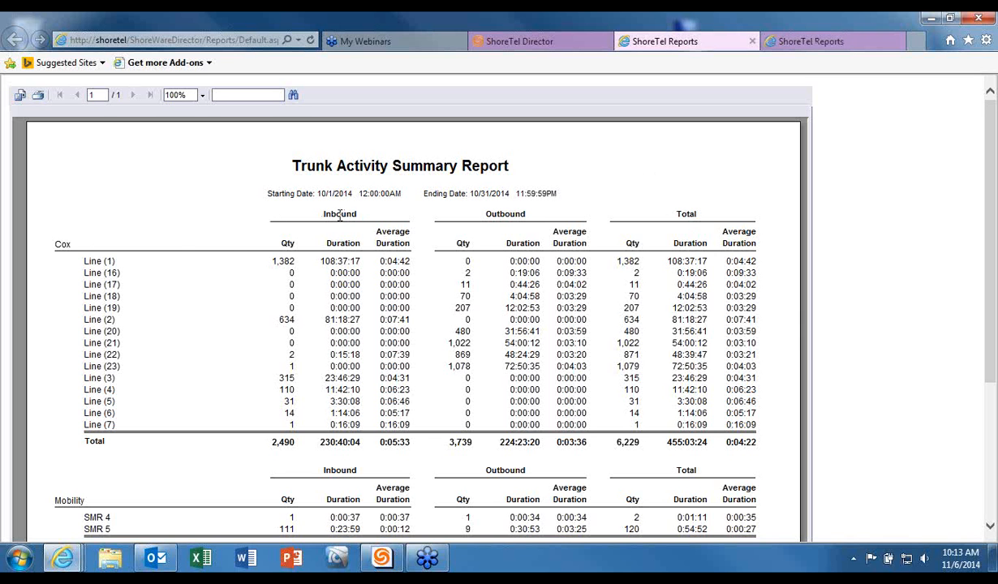
{"action": "left_click_drag", "start_coordinate": [355, 214], "coordinate": [320, 216]}
{"action": "left_click_drag", "start_coordinate": [271, 260], "coordinate": [297, 261]}
{"action": "left_click_drag", "start_coordinate": [278, 320], "coordinate": [290, 320]}
{"action": "double_click", "coordinate": [285, 378]}
{"action": "left_click_drag", "start_coordinate": [105, 366], "coordinate": [468, 367]}
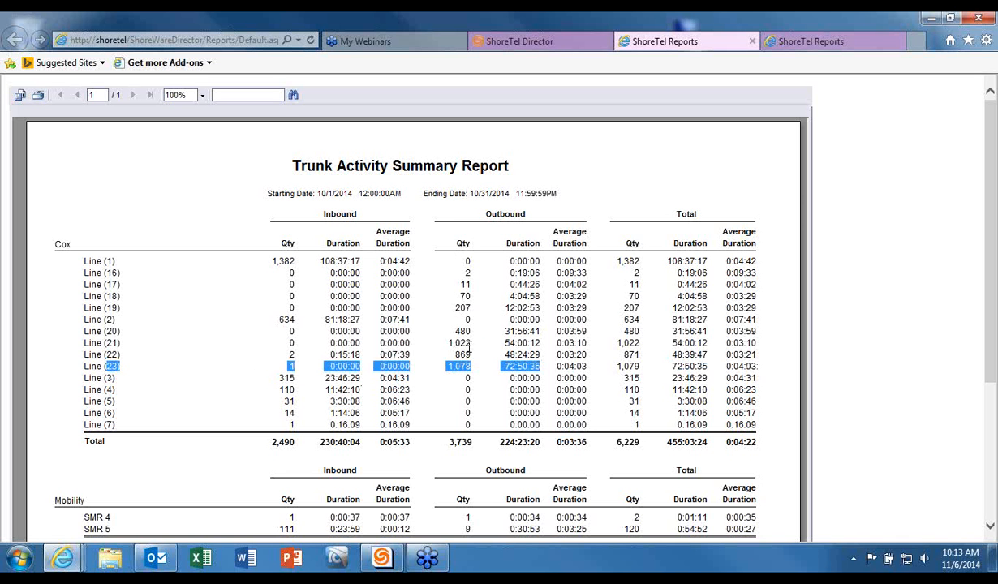
{"action": "left_click", "coordinate": [466, 350]}
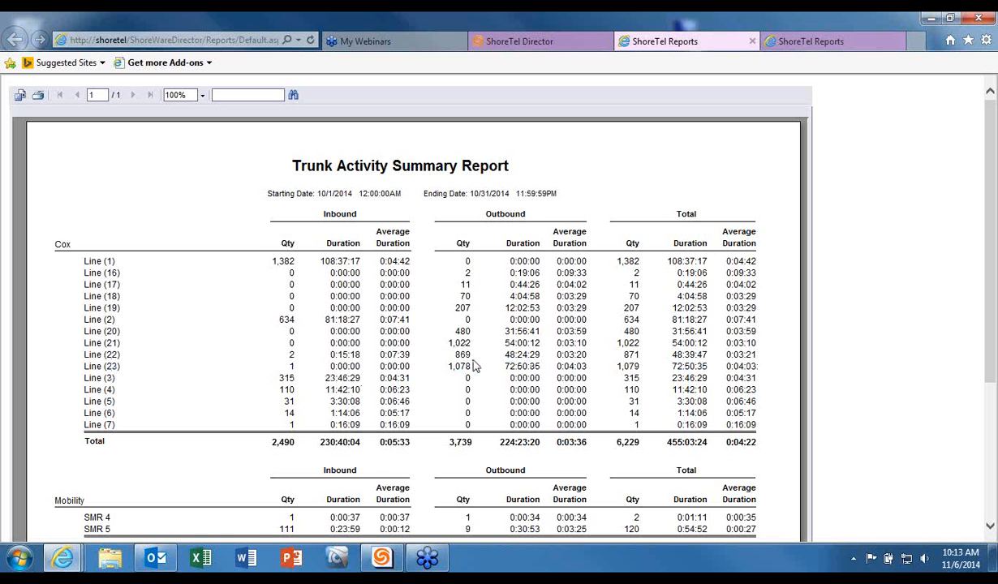
{"action": "scroll", "coordinate": [252, 374], "scroll_direction": "down", "scroll_amount": 3}
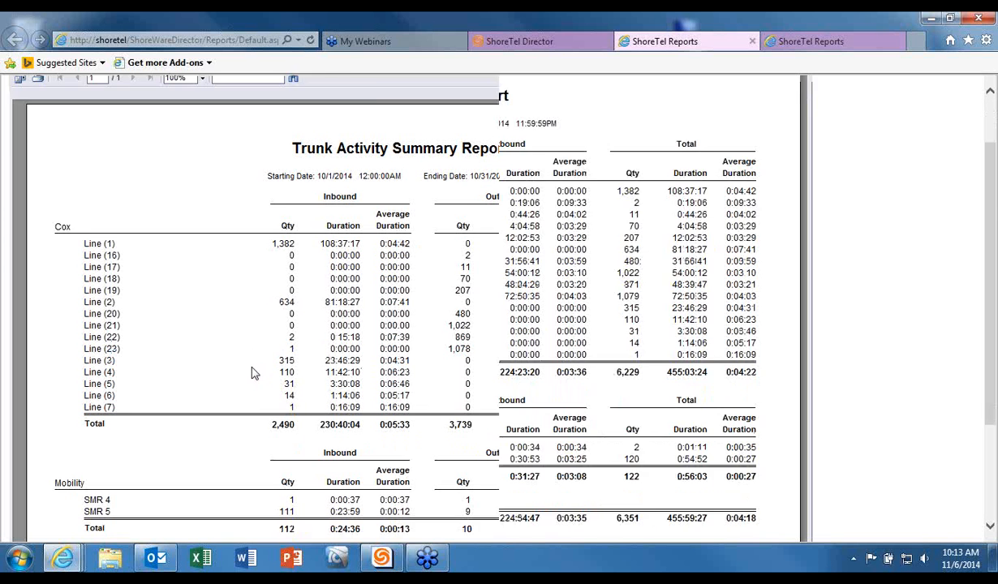
{"action": "scroll", "coordinate": [252, 374], "scroll_direction": "up", "scroll_amount": 3}
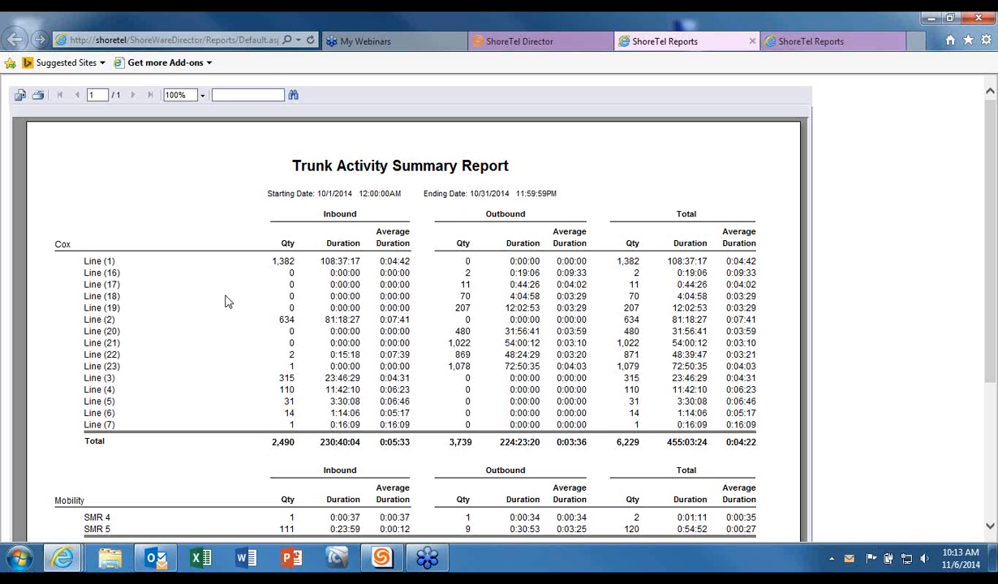
{"action": "left_click", "coordinate": [752, 41]}
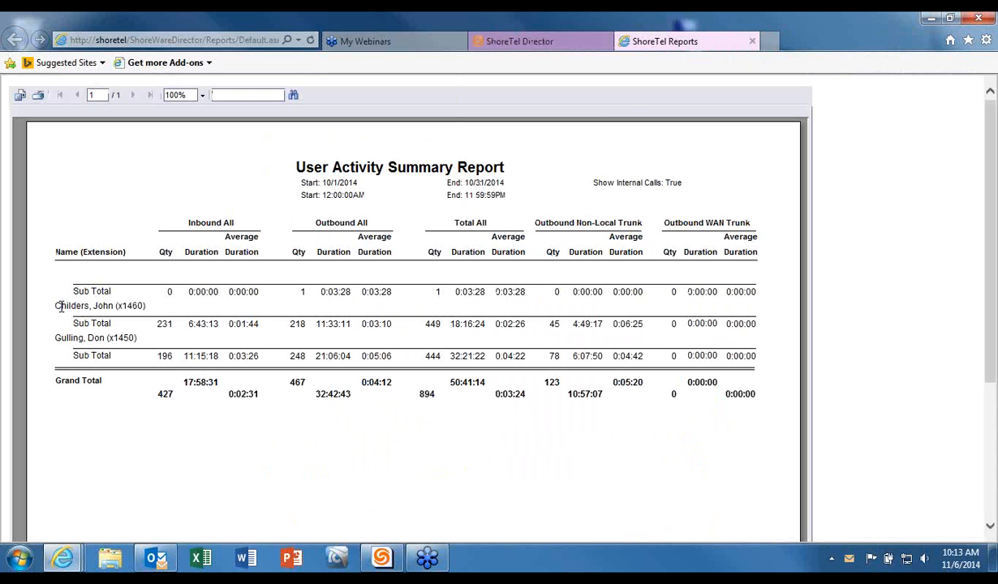
Examine the inbound, outbound and total call figures per extension in the User Activity Summary Report, and return to the report parameters.
{"action": "left_click_drag", "start_coordinate": [119, 315], "coordinate": [392, 326]}
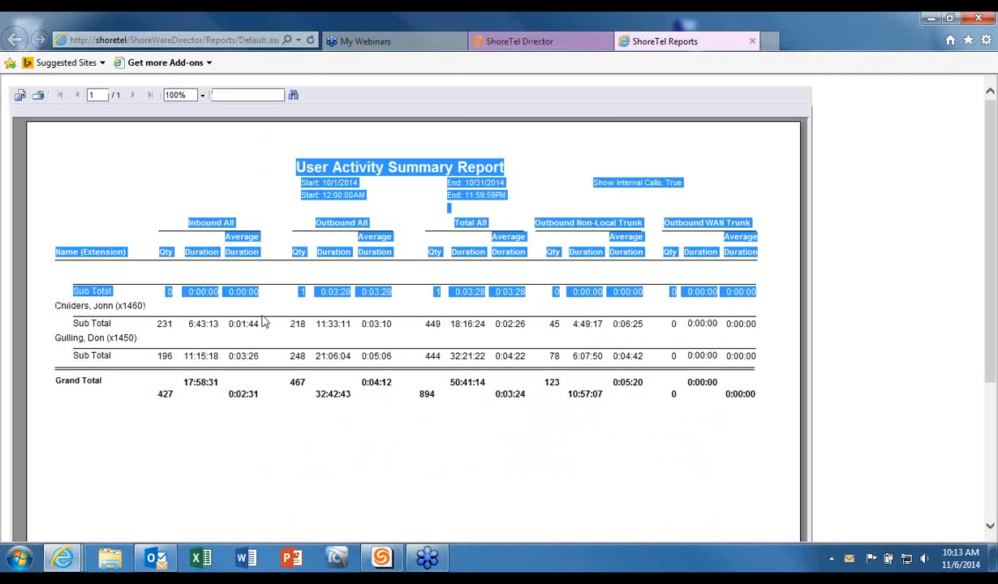
{"action": "left_click", "coordinate": [259, 321]}
{"action": "left_click_drag", "start_coordinate": [152, 321], "coordinate": [251, 325]}
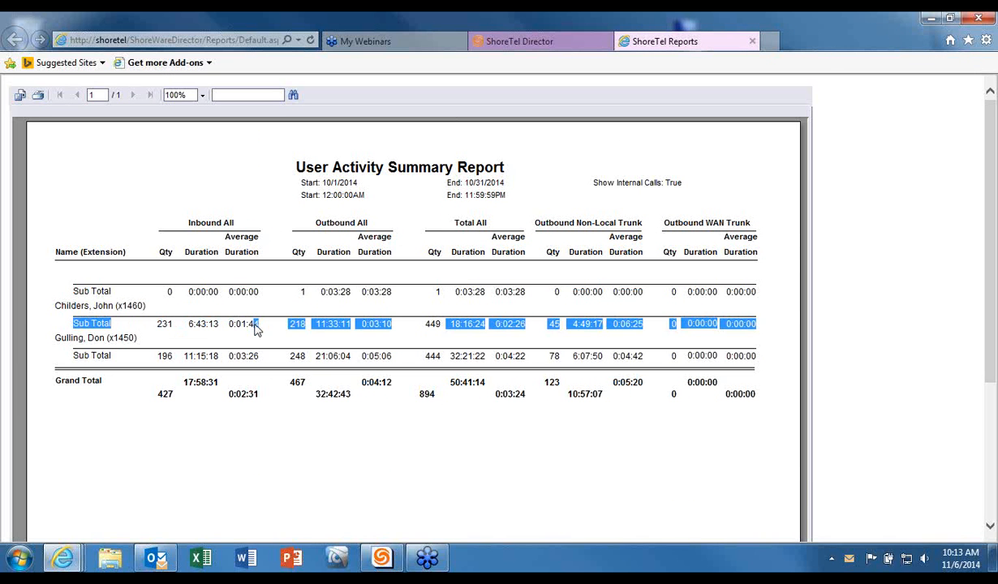
{"action": "left_click", "coordinate": [236, 327]}
{"action": "left_click_drag", "start_coordinate": [160, 325], "coordinate": [759, 325]}
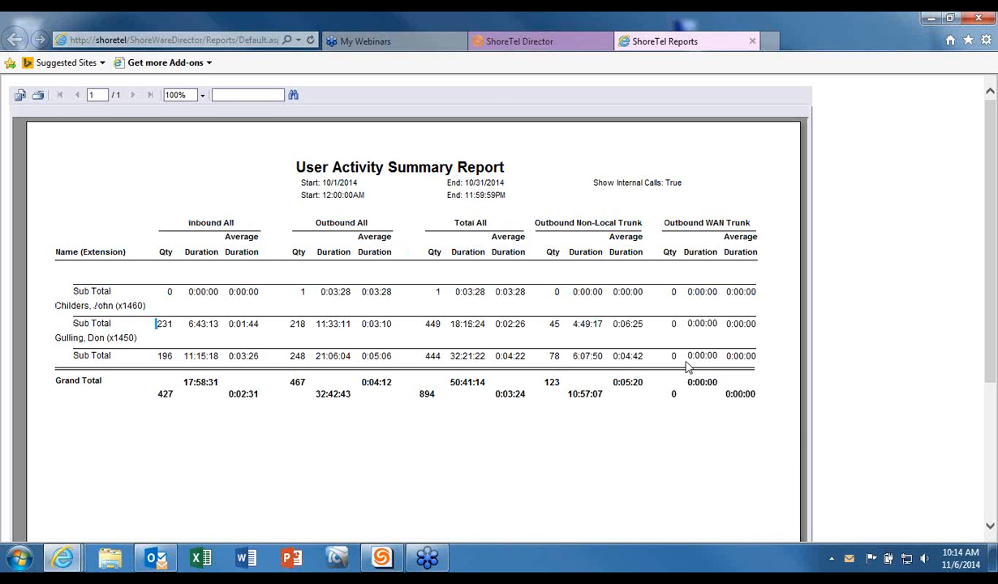
{"action": "left_click_drag", "start_coordinate": [156, 324], "coordinate": [323, 326]}
{"action": "left_click", "coordinate": [346, 325]}
{"action": "left_click_drag", "start_coordinate": [421, 327], "coordinate": [444, 328]}
{"action": "left_click", "coordinate": [428, 326]}
{"action": "left_click_drag", "start_coordinate": [426, 326], "coordinate": [443, 356]}
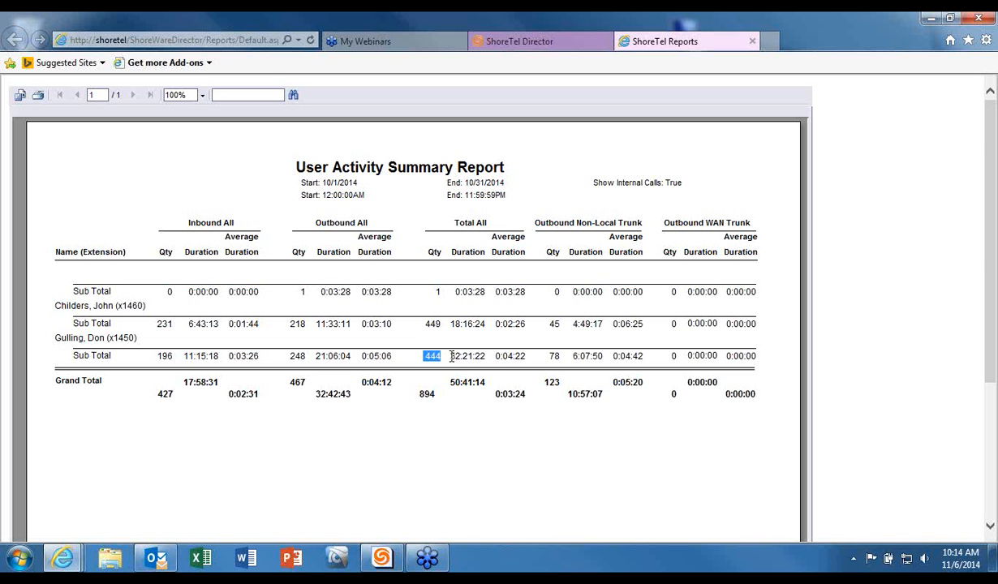
{"action": "left_click_drag", "start_coordinate": [451, 356], "coordinate": [470, 357]}
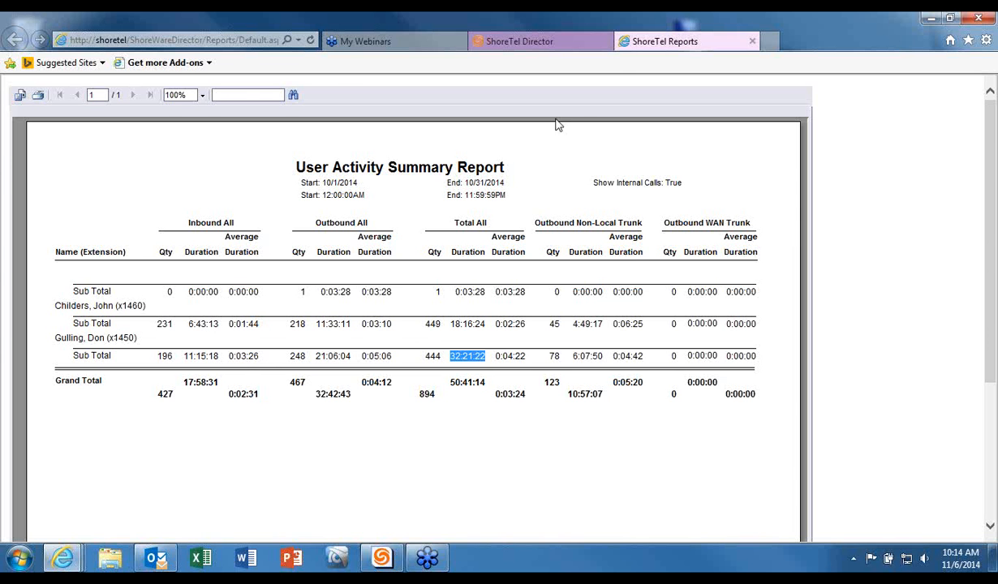
{"action": "left_click", "coordinate": [540, 45]}
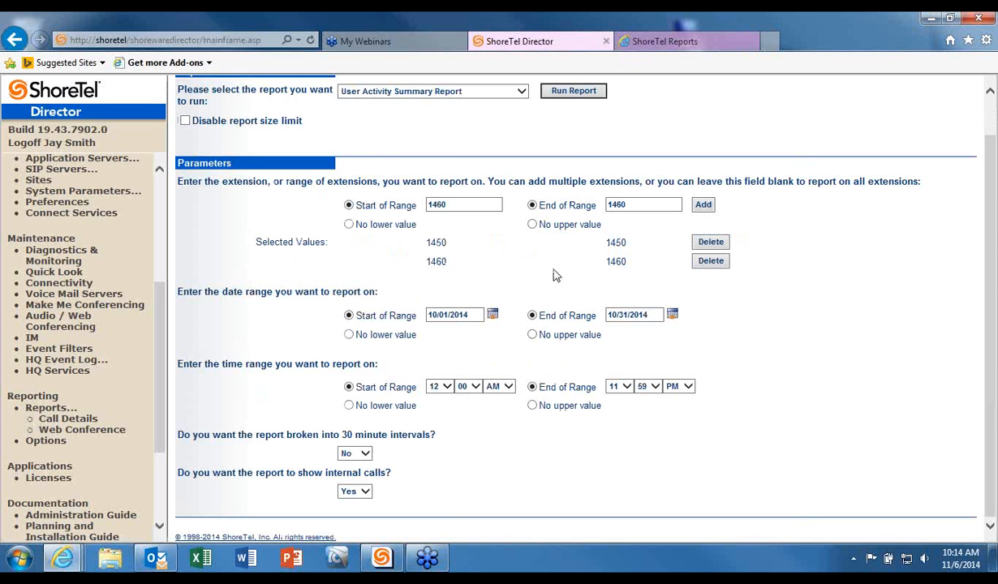
Run the User Activity Detail Report for extension 1457 with the date range 10/27/2014 to 10/31/2014.
{"action": "left_click", "coordinate": [522, 91]}
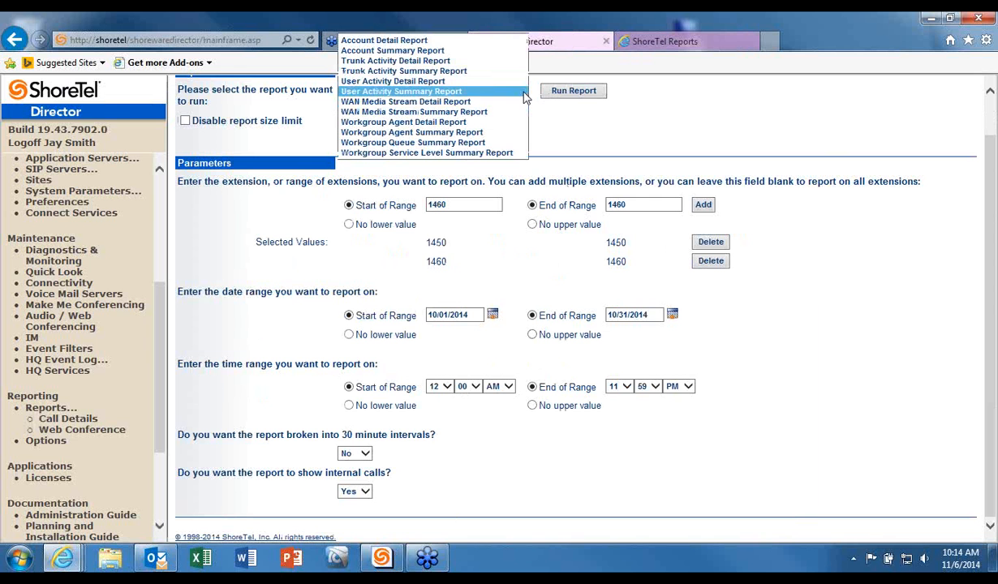
{"action": "left_click", "coordinate": [396, 89]}
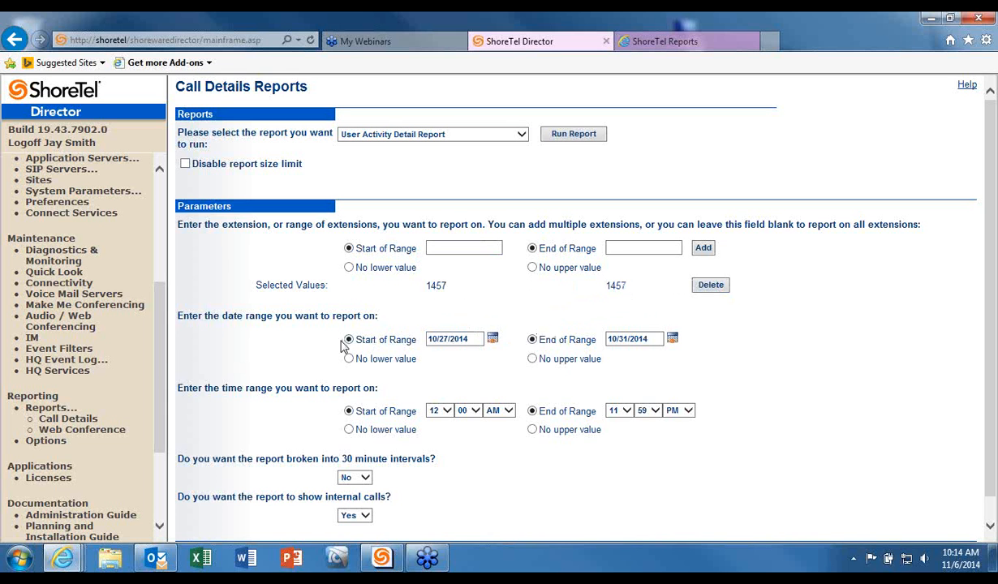
{"action": "left_click", "coordinate": [492, 341]}
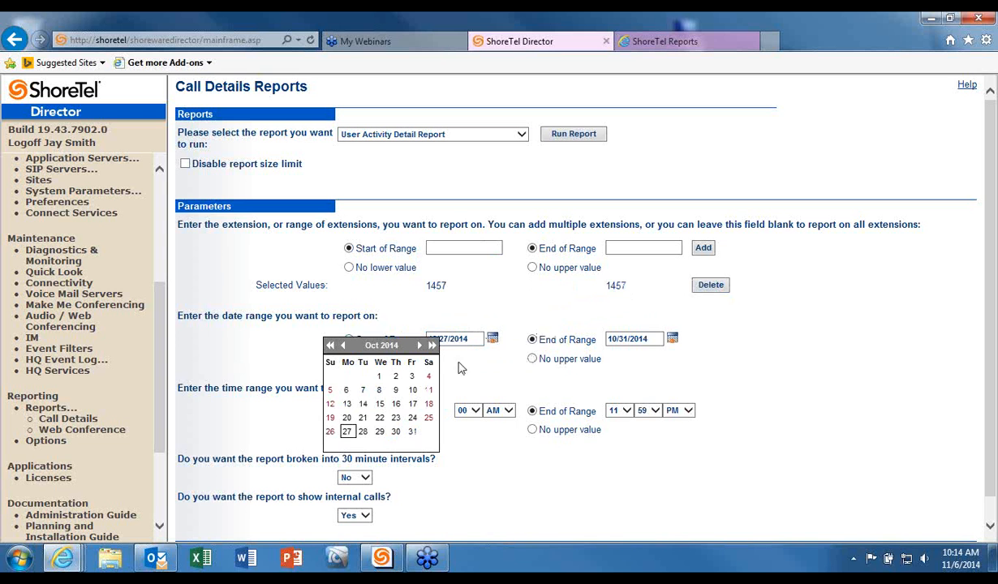
{"action": "left_click", "coordinate": [347, 434]}
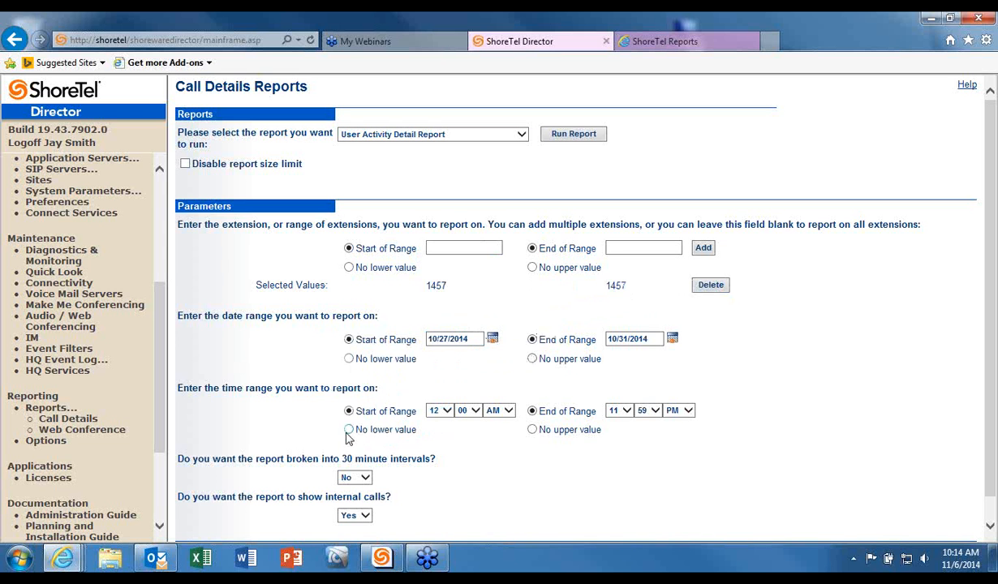
{"action": "left_click", "coordinate": [673, 341]}
{"action": "left_click", "coordinate": [599, 427]}
{"action": "left_click", "coordinate": [569, 135]}
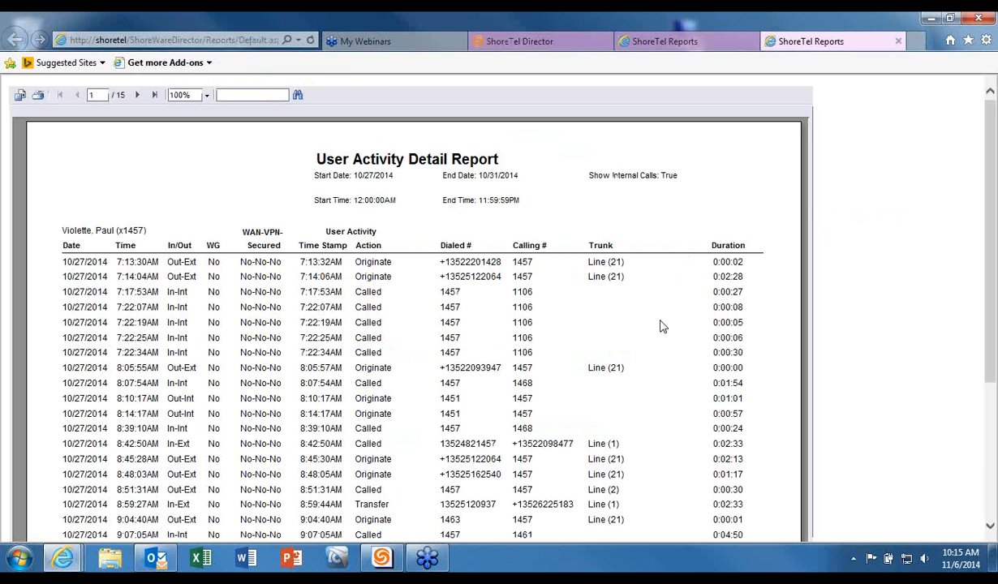
Examine the individual call entries in the User Activity Detail Report, going through to page 3.
{"action": "scroll", "coordinate": [662, 327], "scroll_direction": "down", "scroll_amount": 3}
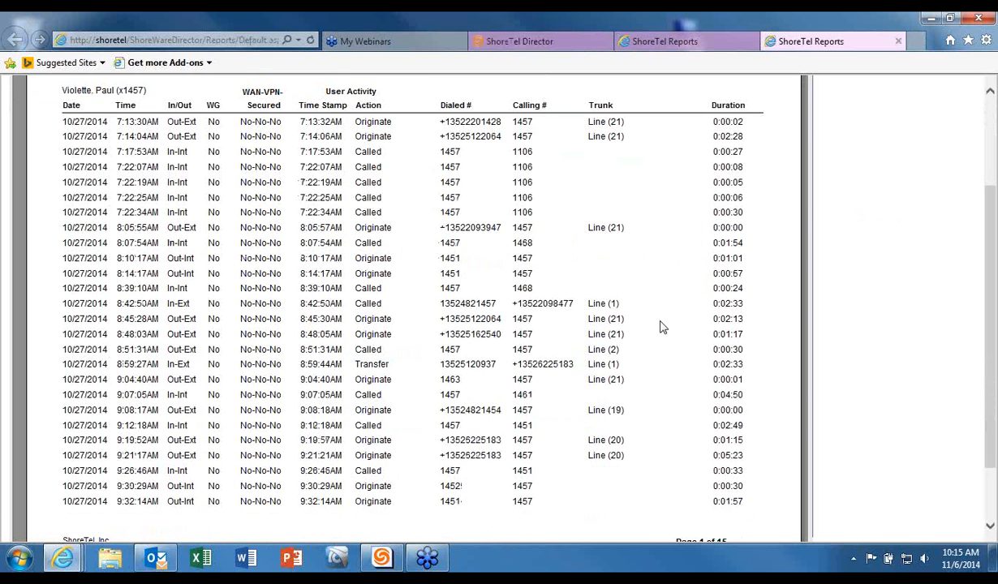
{"action": "scroll", "coordinate": [662, 326], "scroll_direction": "up", "scroll_amount": 3}
{"action": "scroll", "coordinate": [662, 326], "scroll_direction": "down", "scroll_amount": 3}
{"action": "scroll", "coordinate": [307, 280], "scroll_direction": "up", "scroll_amount": 3}
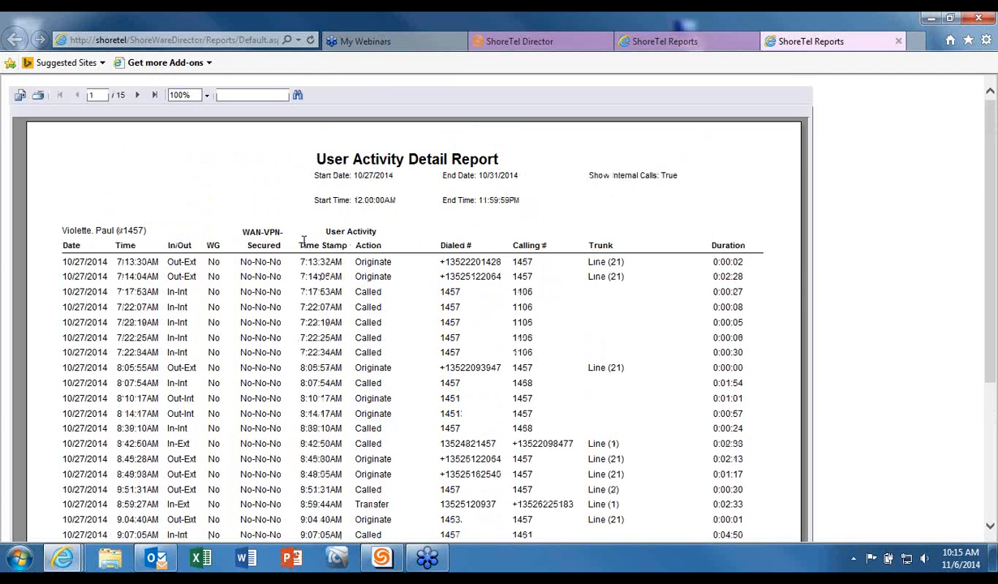
{"action": "left_click", "coordinate": [138, 96]}
{"action": "left_click", "coordinate": [136, 96]}
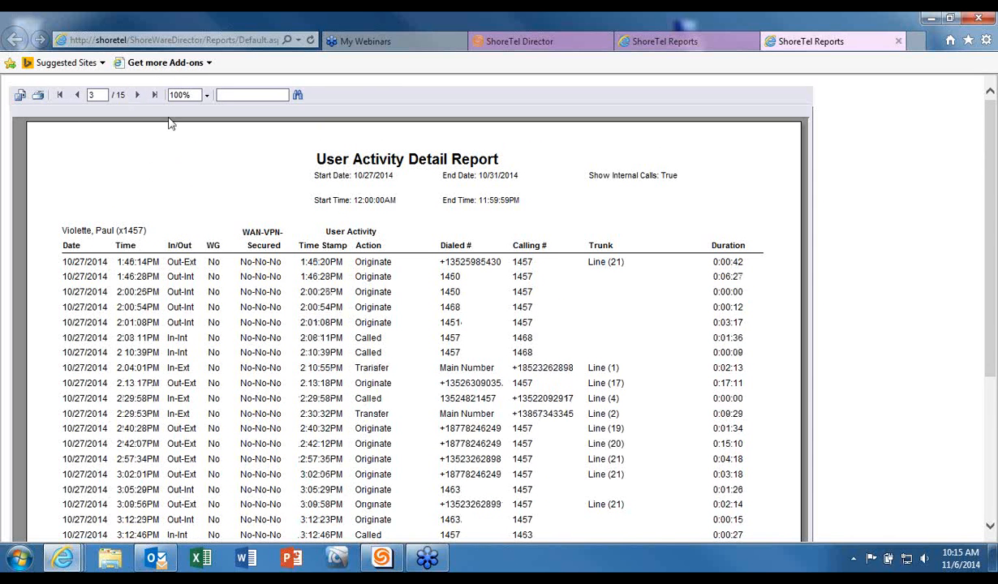
Review the file formats offered for exporting the User Activity Detail Report, and dismiss the export without saving.
{"action": "left_click", "coordinate": [20, 97]}
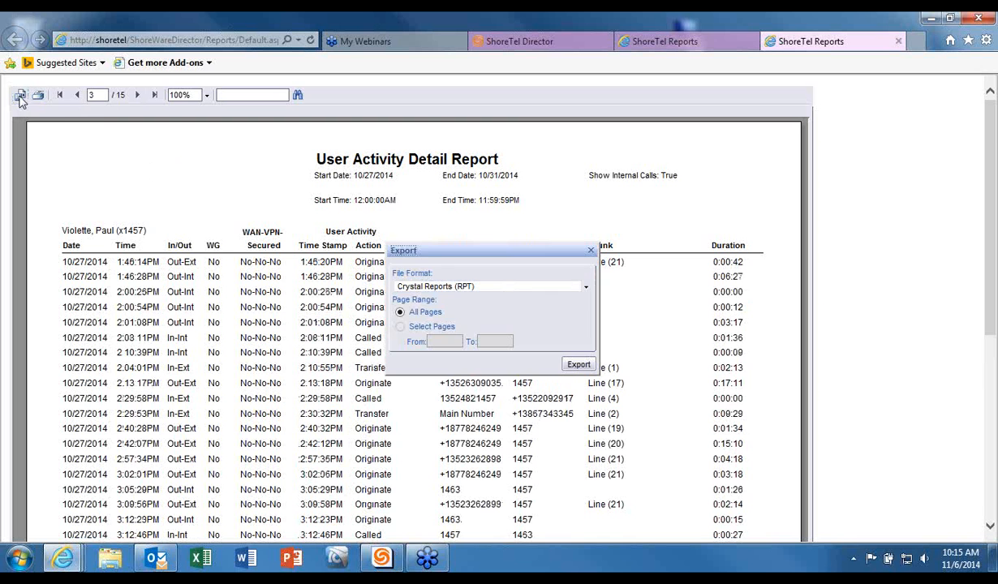
{"action": "left_click", "coordinate": [586, 291]}
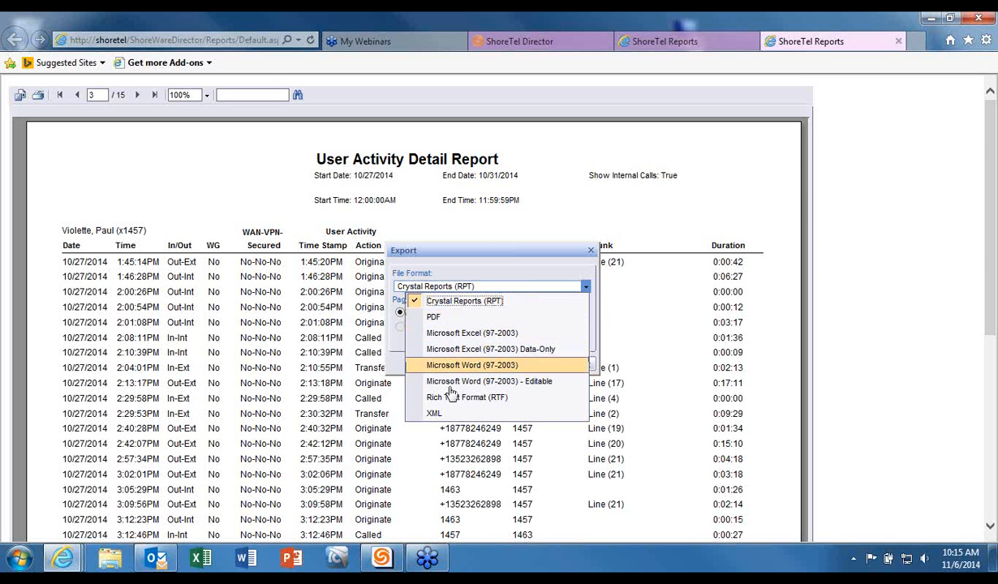
{"action": "left_click", "coordinate": [590, 250]}
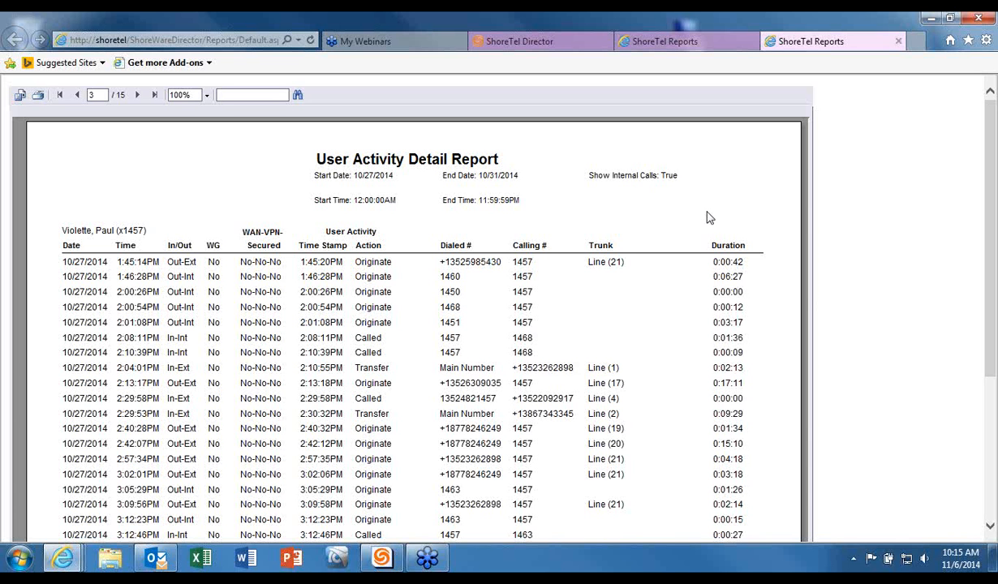
Close both open user activity reports and review the list of available call detail report types.
{"action": "left_click", "coordinate": [899, 42]}
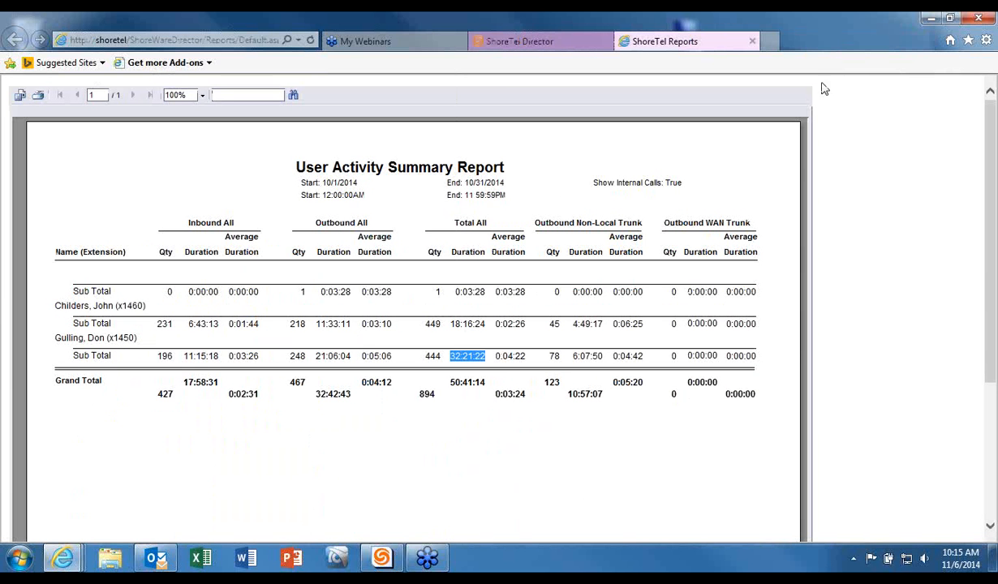
{"action": "left_click", "coordinate": [752, 41]}
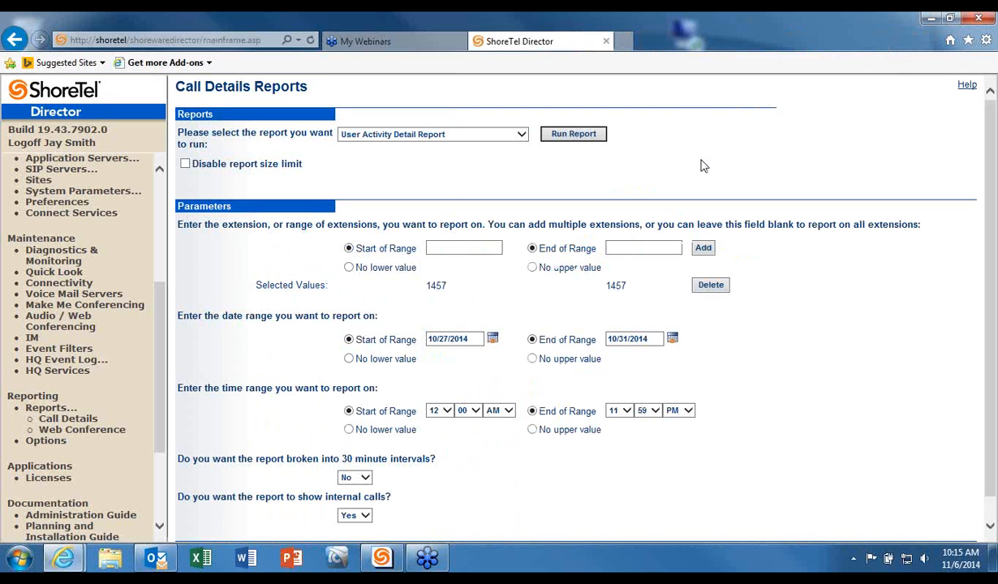
{"action": "left_click", "coordinate": [504, 136]}
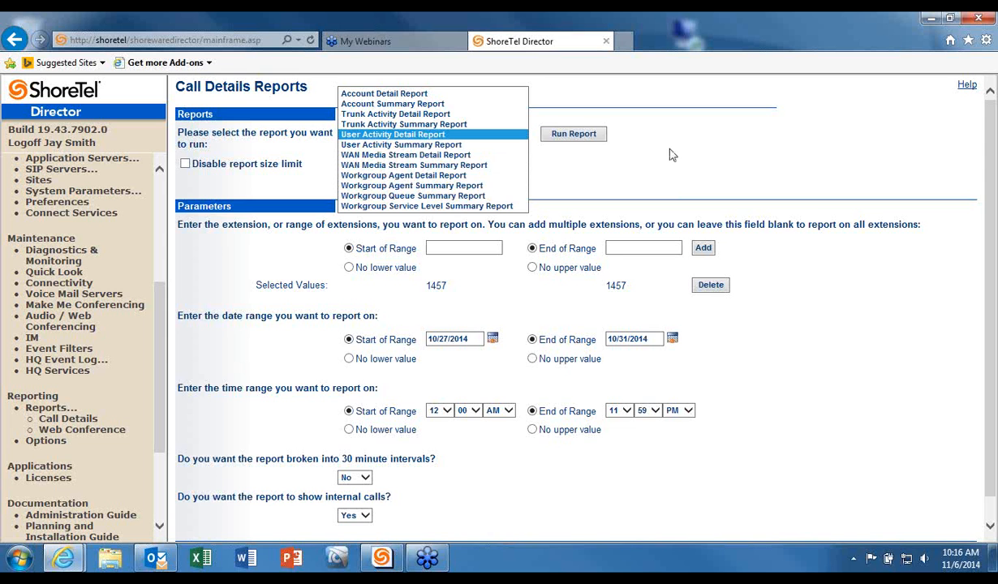
{"action": "left_click", "coordinate": [801, 152]}
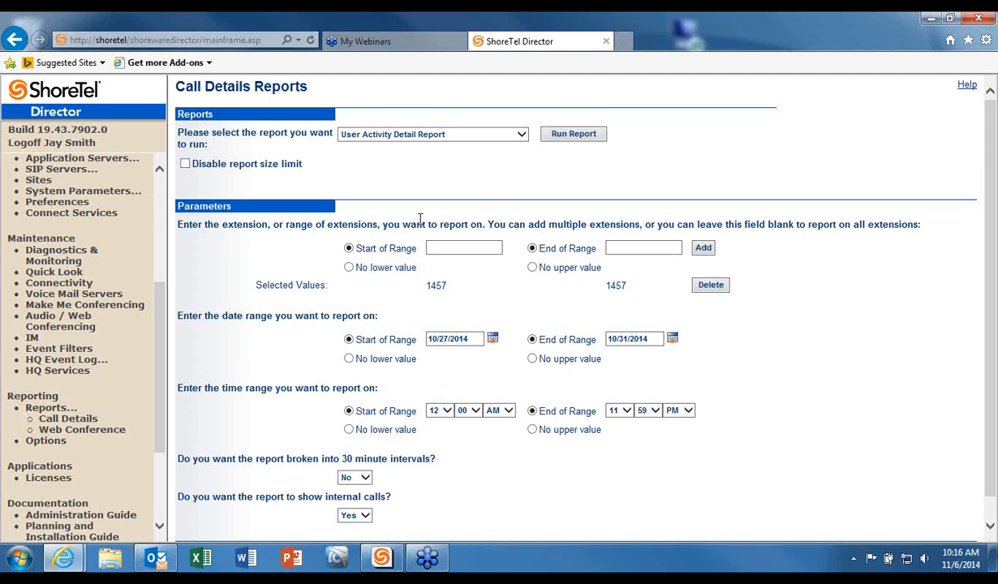
Open the Standard mode default values under the users' call handling mode defaults.
{"action": "scroll", "coordinate": [160, 302], "scroll_direction": "up", "scroll_amount": 5}
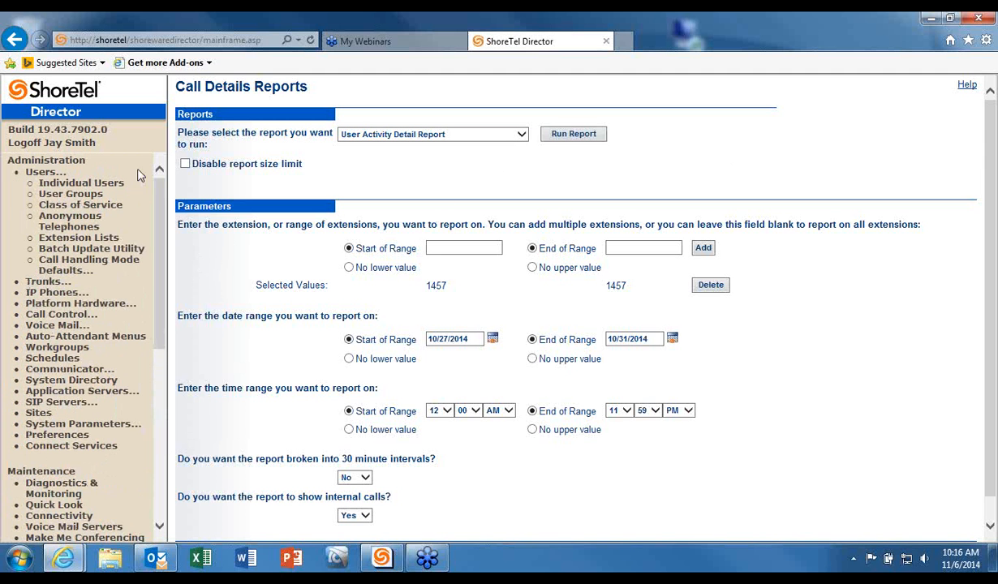
{"action": "left_click", "coordinate": [42, 173]}
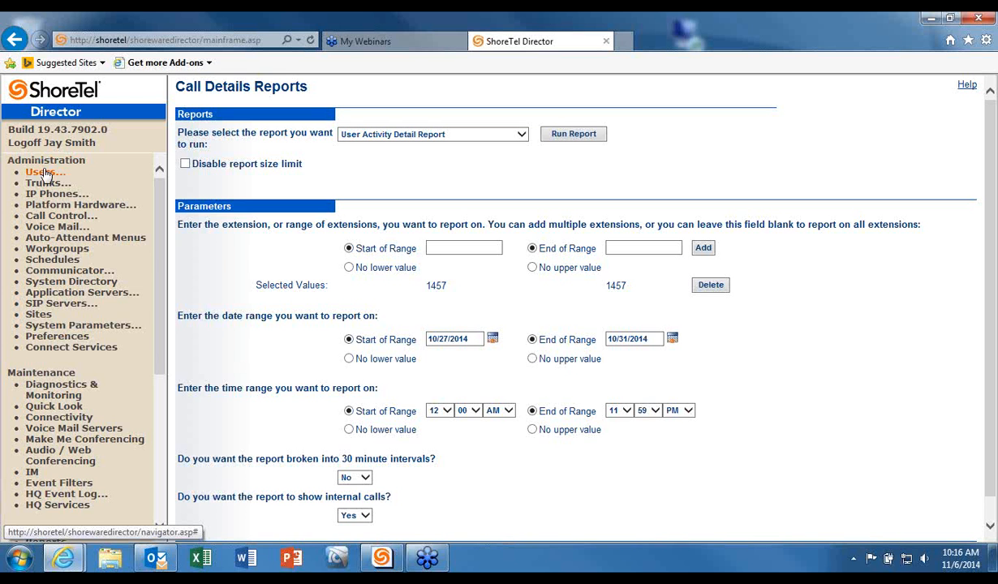
{"action": "left_click", "coordinate": [45, 173]}
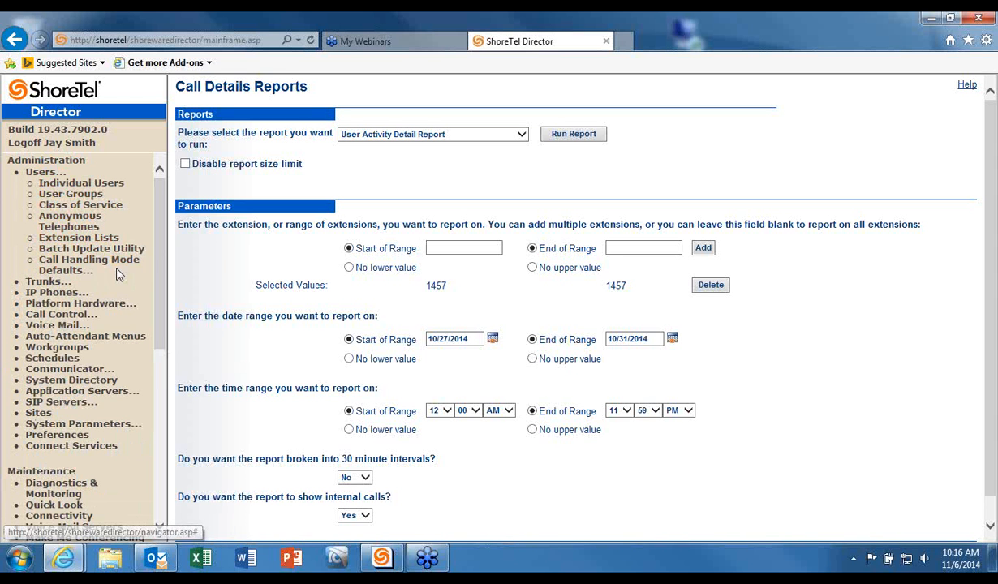
{"action": "left_click", "coordinate": [67, 267]}
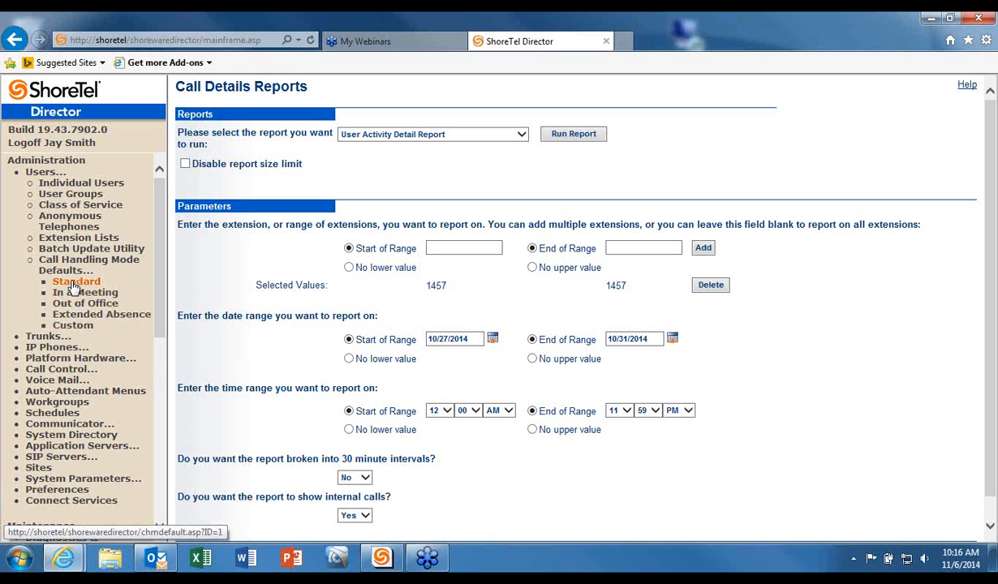
{"action": "left_click", "coordinate": [74, 283]}
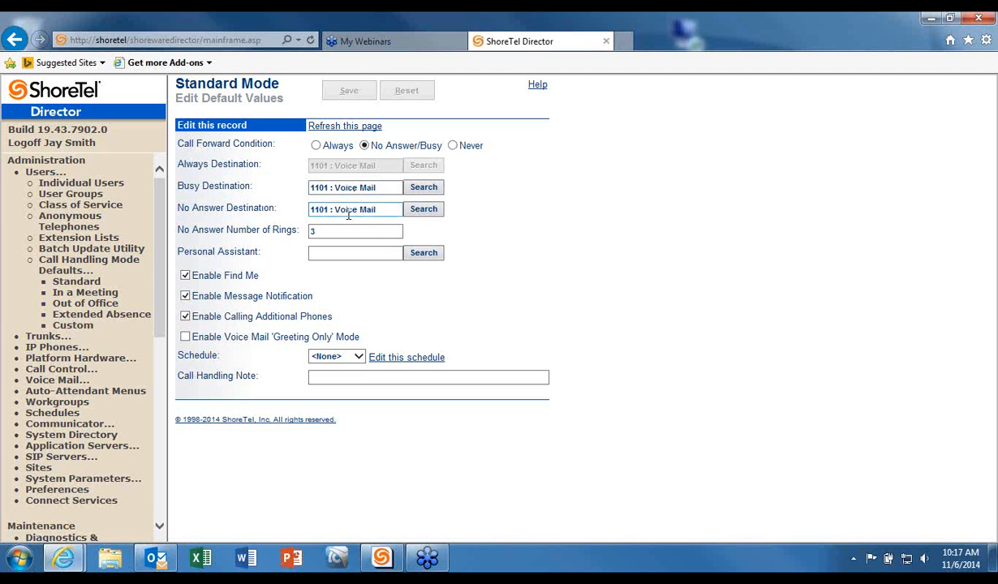
Set the Standard mode's No Answer Number of Rings to 4, stay on the page, and save the record.
{"action": "left_click", "coordinate": [319, 231]}
{"action": "double_click", "coordinate": [319, 231]}
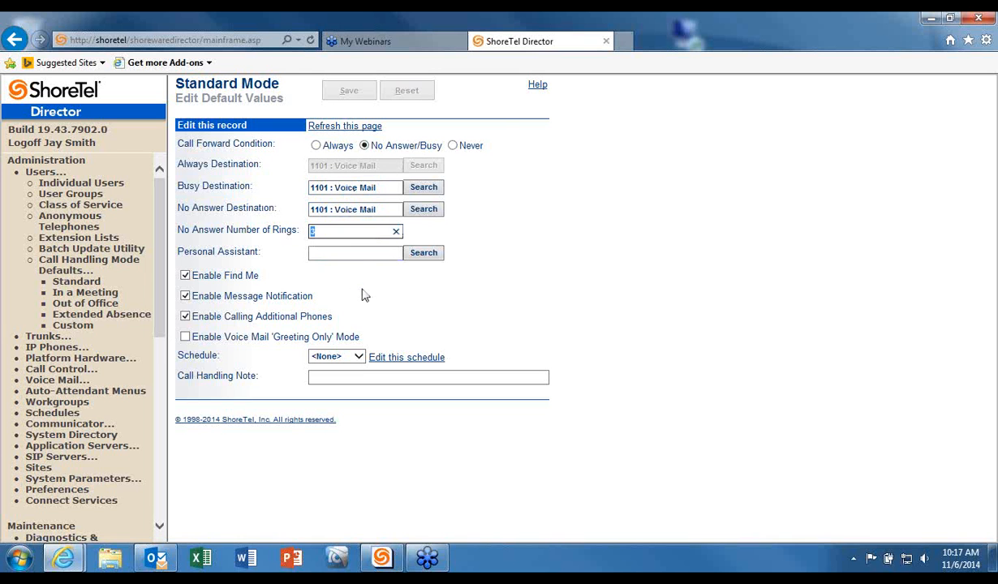
{"action": "type", "text": "4"}
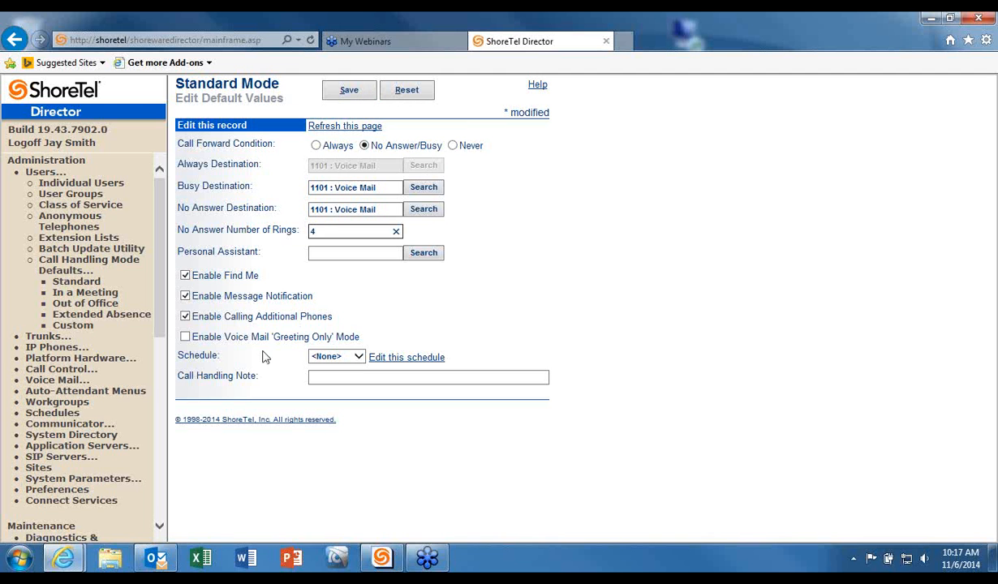
{"action": "left_click", "coordinate": [76, 296]}
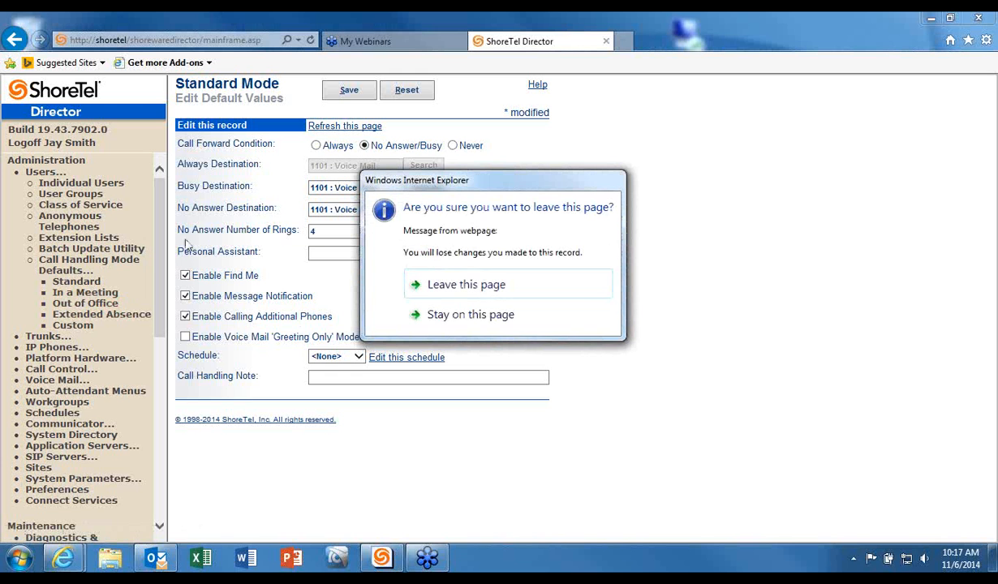
{"action": "left_click", "coordinate": [435, 315]}
{"action": "left_click", "coordinate": [349, 92]}
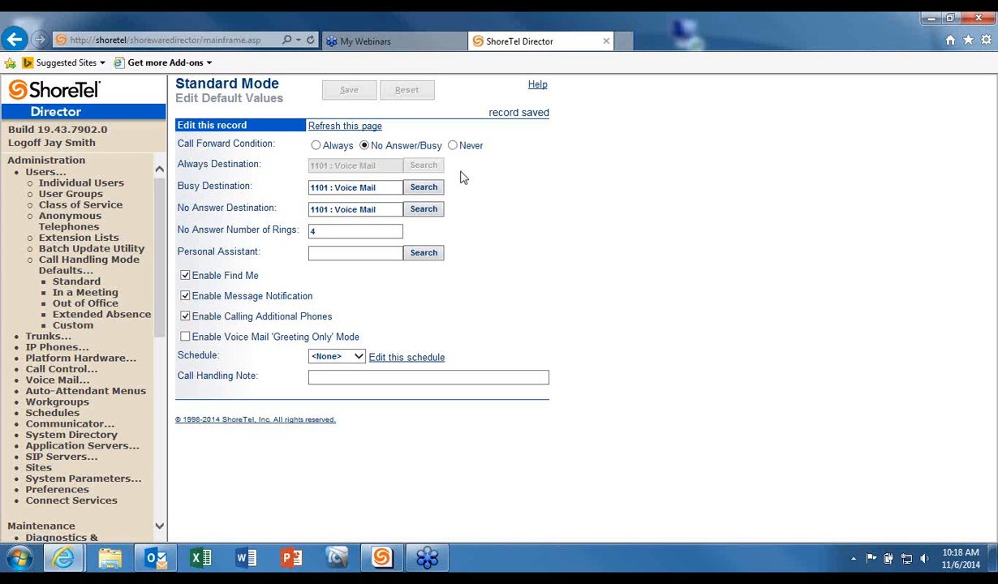
Set the Standard mode's No Answer Number of Rings to 3 and save the record.
{"action": "double_click", "coordinate": [312, 229]}
{"action": "type", "text": "3"}
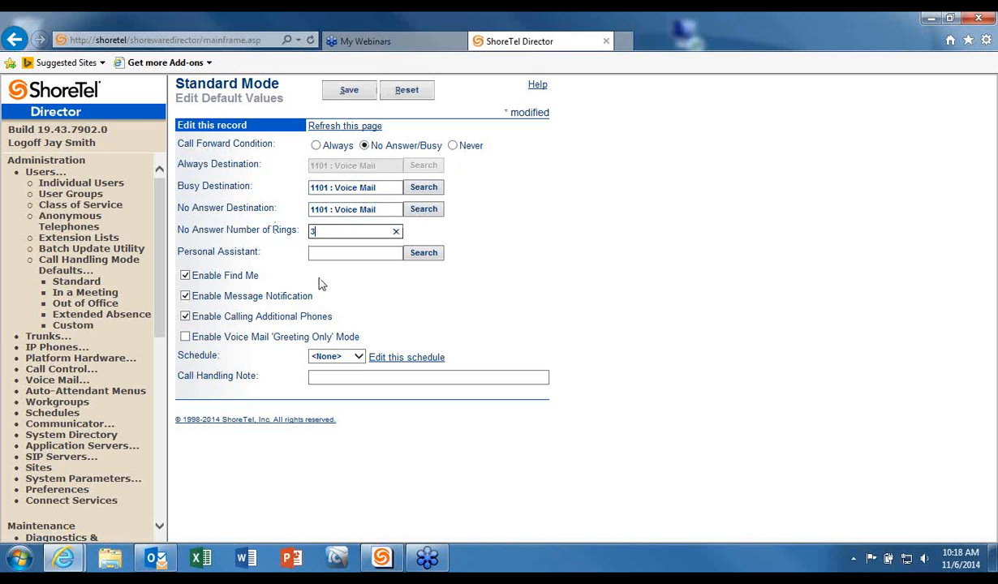
{"action": "left_click", "coordinate": [351, 92]}
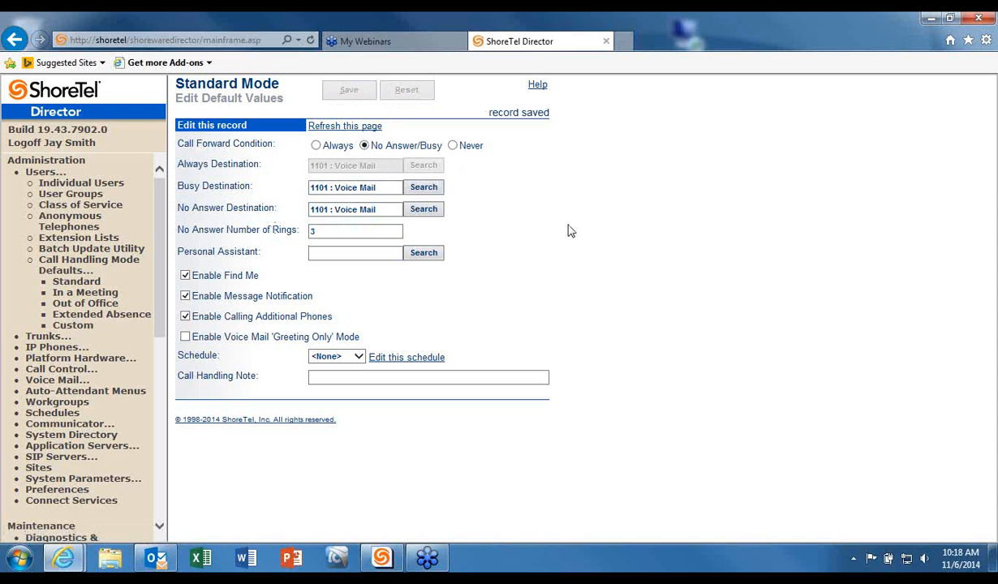
Review the default call handling values for the In a Meeting and Out of Office modes.
{"action": "left_click", "coordinate": [84, 296]}
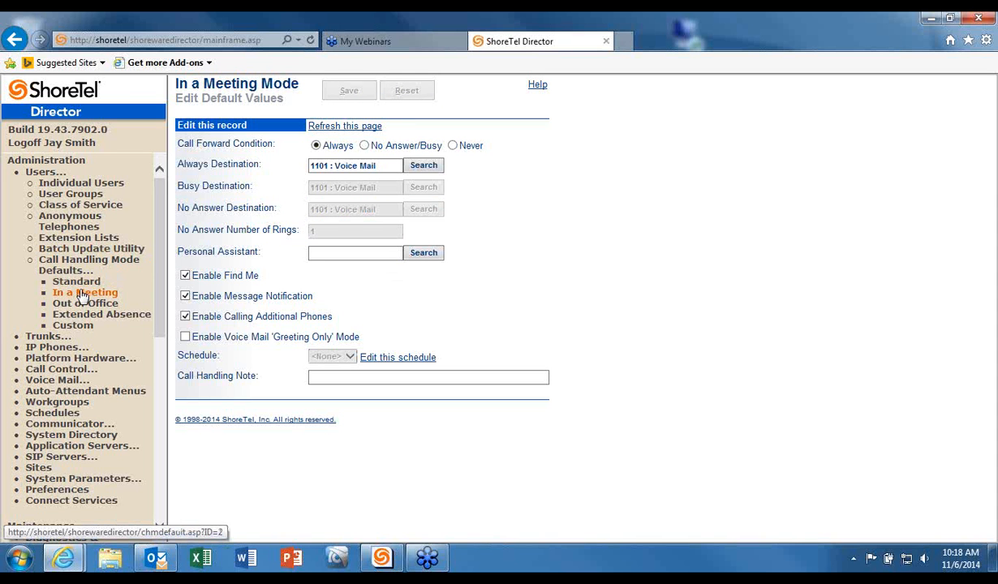
{"action": "left_click", "coordinate": [81, 305]}
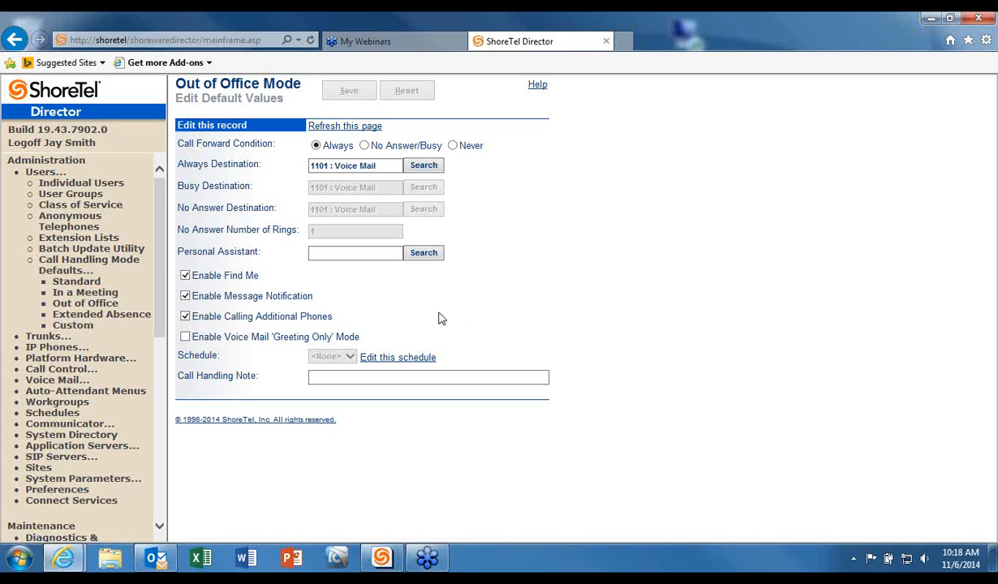
Open the user record for extension 1467, and view that extension's ShoreTel Communicator window briefly before minimizing it.
{"action": "left_click", "coordinate": [88, 186]}
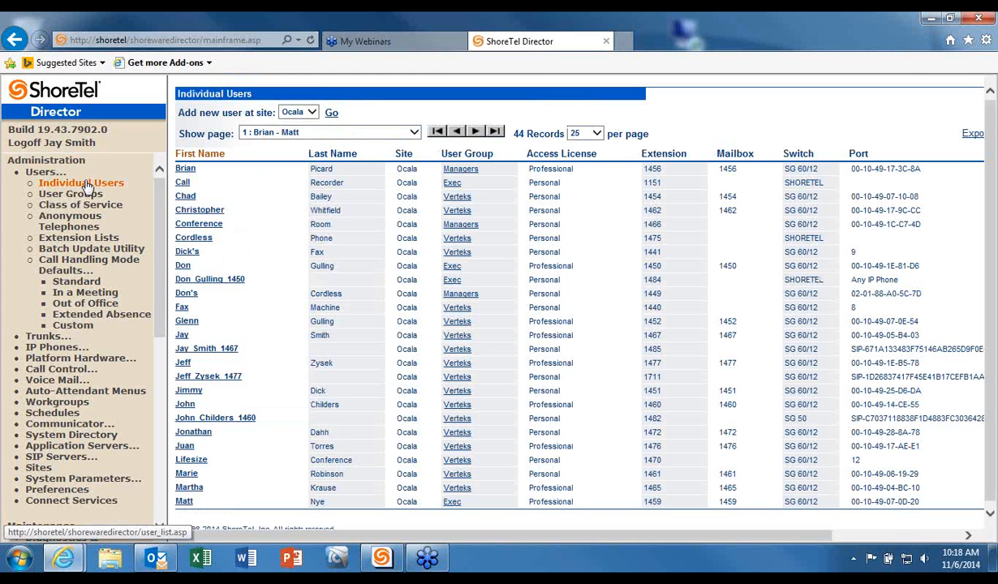
{"action": "left_click", "coordinate": [182, 339]}
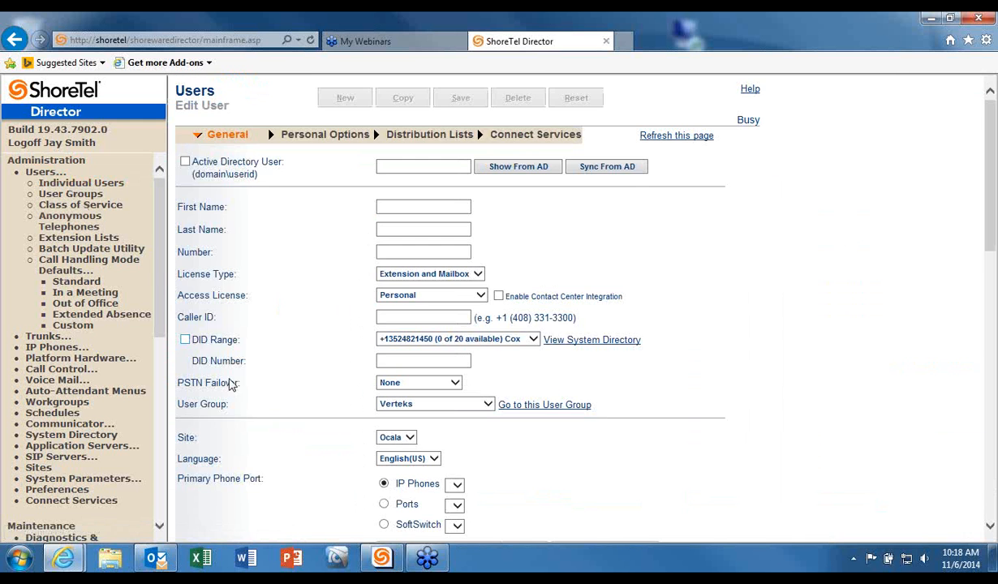
{"action": "left_click", "coordinate": [384, 565]}
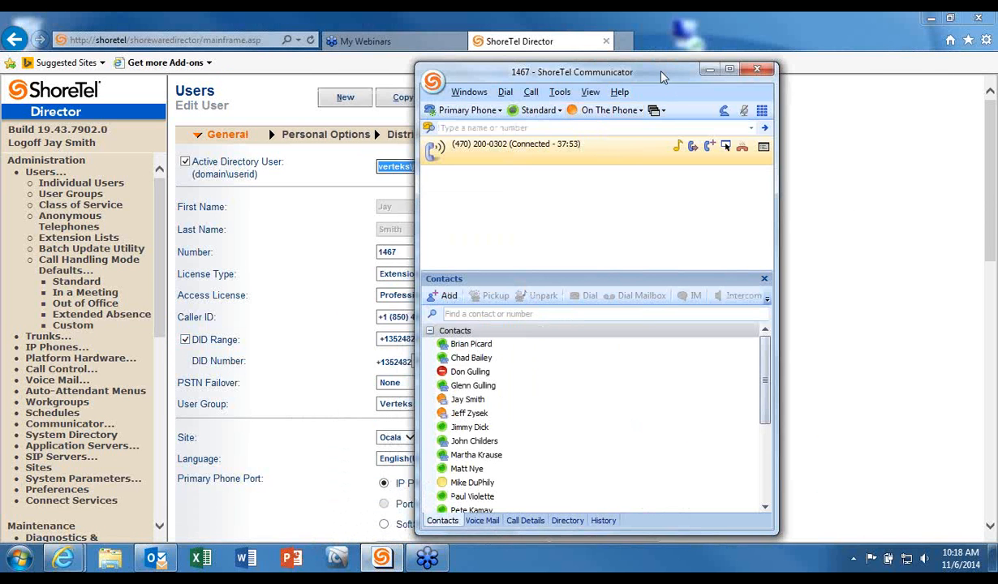
{"action": "left_click_drag", "start_coordinate": [661, 76], "coordinate": [561, 76]}
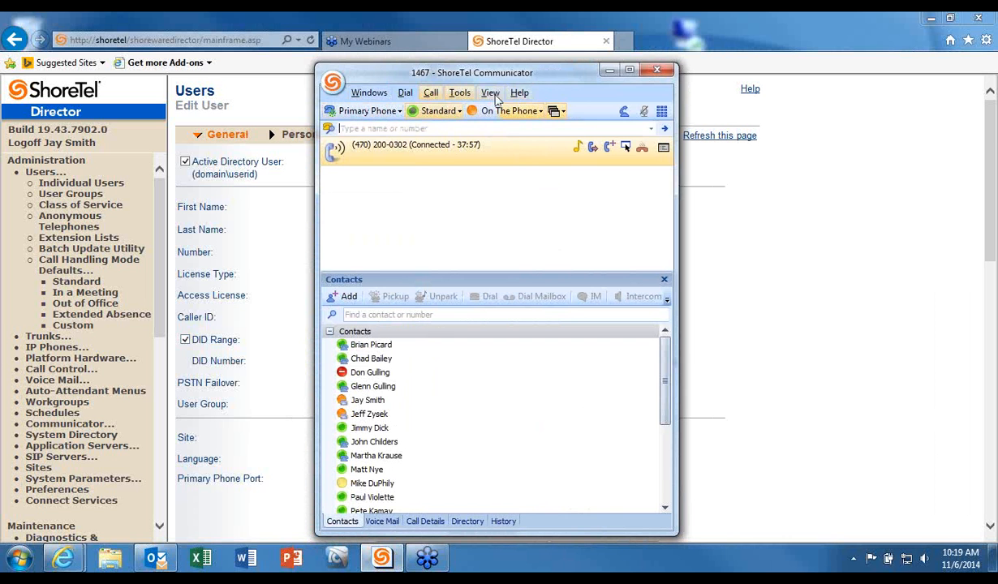
{"action": "left_click", "coordinate": [611, 72]}
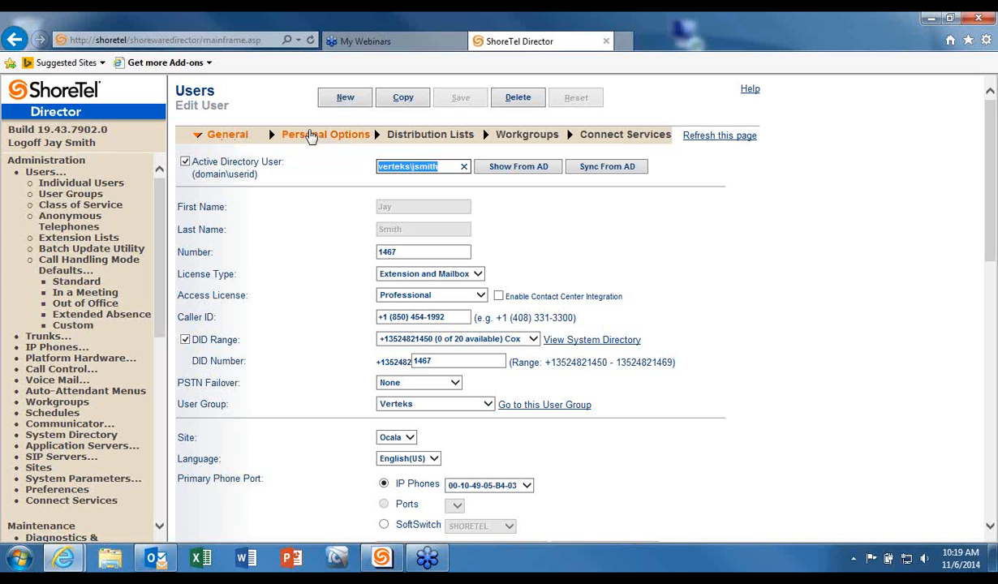
Open the Communicator toolbar programming page from the personal options of extension 1467.
{"action": "left_click", "coordinate": [329, 140]}
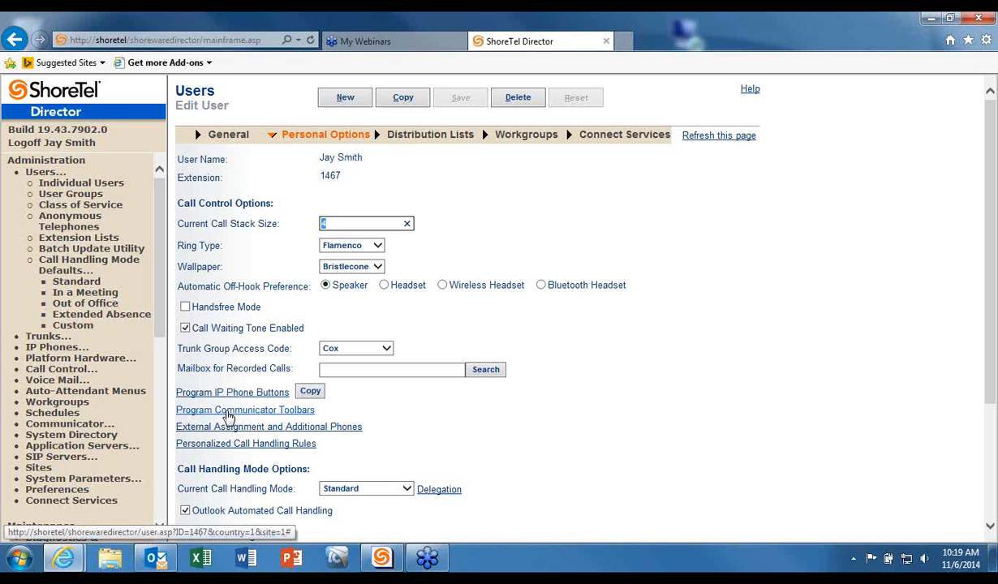
{"action": "left_click", "coordinate": [228, 413]}
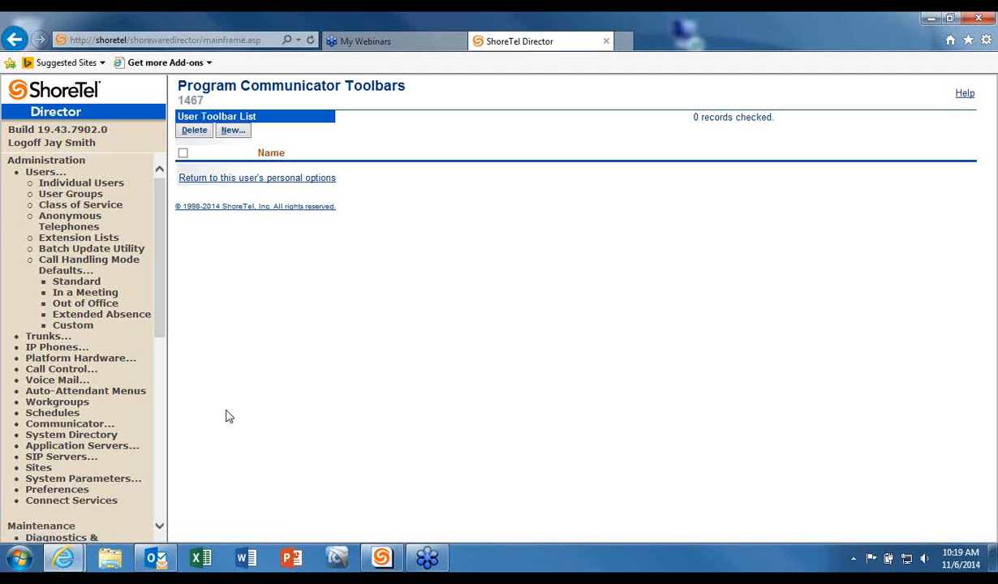
Create a new Communicator toolbar for extension 1467 and name it with the user's first name plus "Toolbar".
{"action": "left_click", "coordinate": [232, 132]}
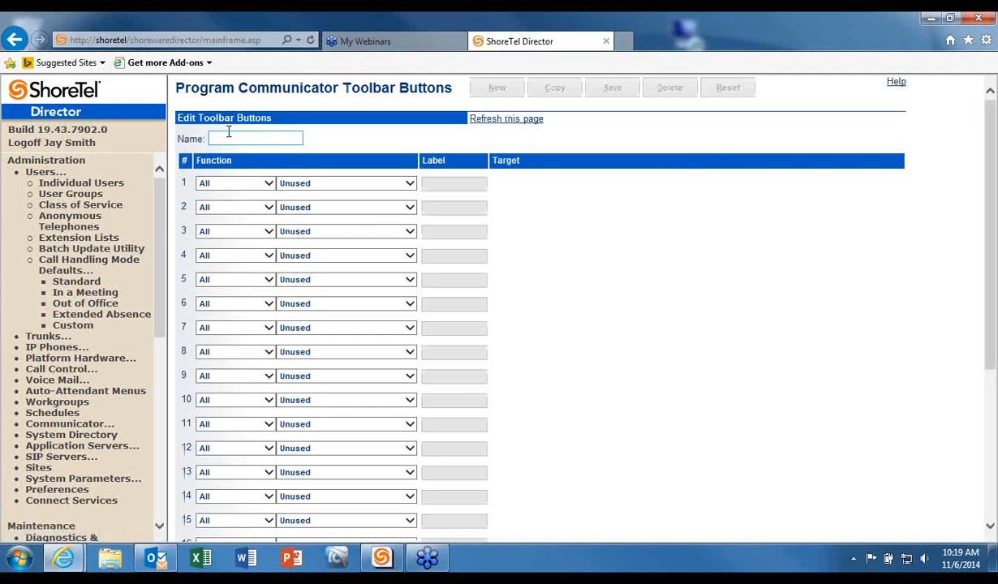
{"action": "left_click", "coordinate": [236, 138]}
{"action": "type", "text": "Jay'"}
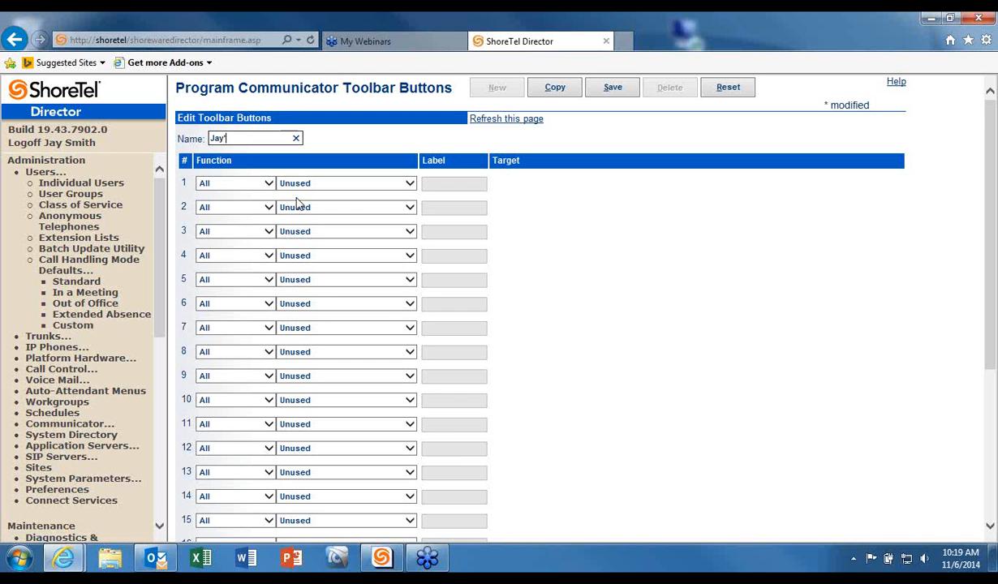
{"action": "type", "text": "s Toolbar"}
Set the function of toolbar button 1 to Invoke URL in the Other category.
{"action": "left_click", "coordinate": [268, 184]}
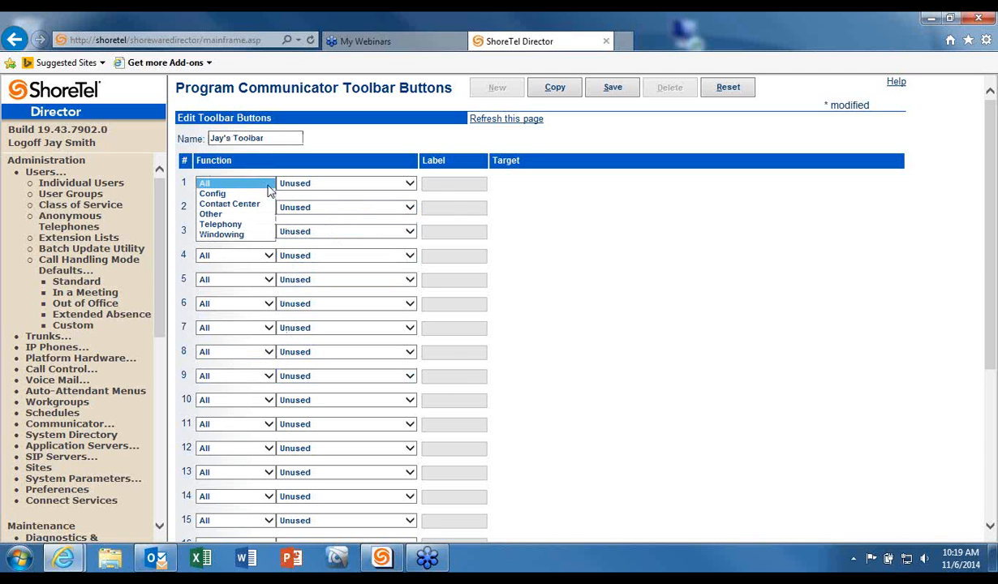
{"action": "left_click", "coordinate": [213, 214]}
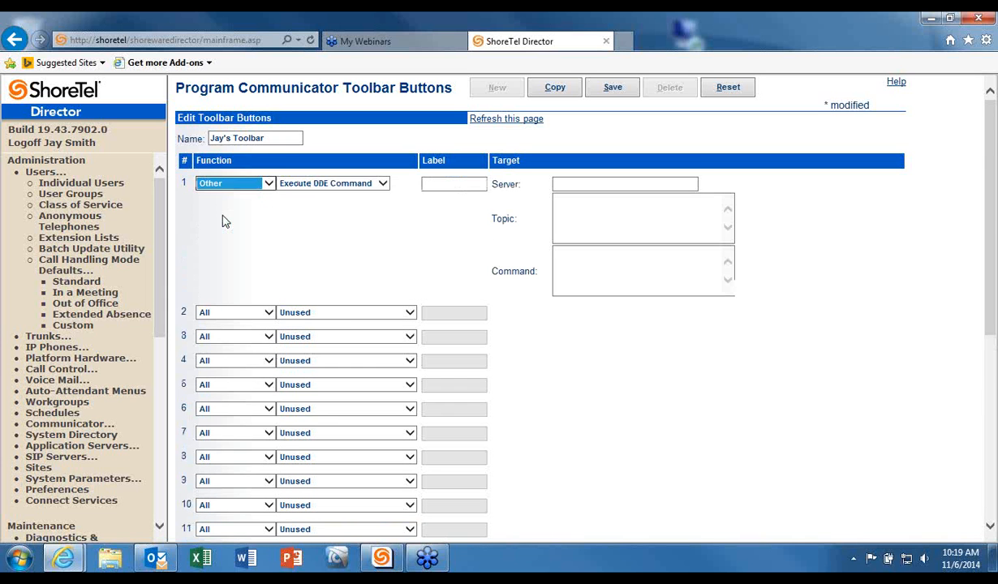
{"action": "left_click", "coordinate": [382, 184]}
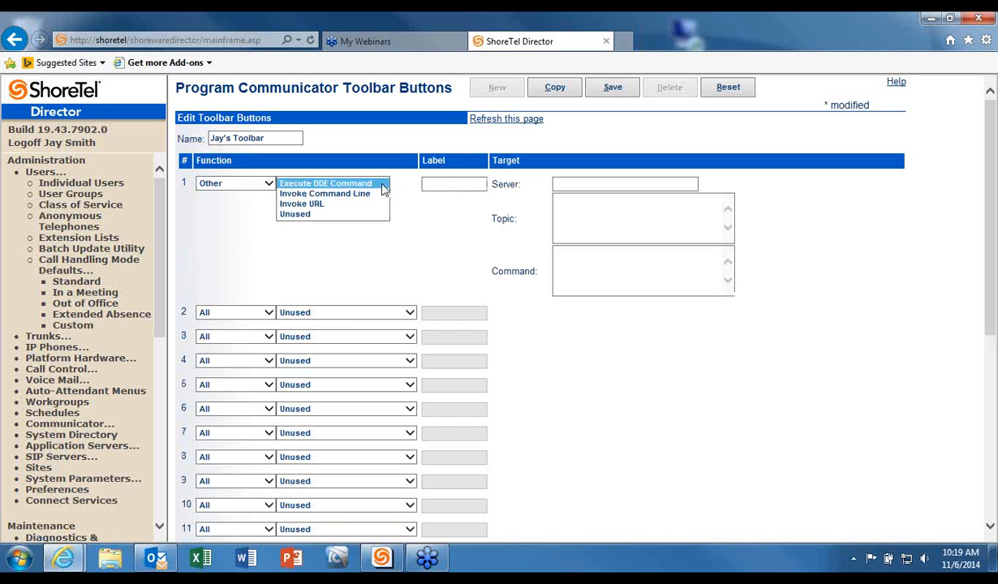
{"action": "left_click", "coordinate": [292, 204]}
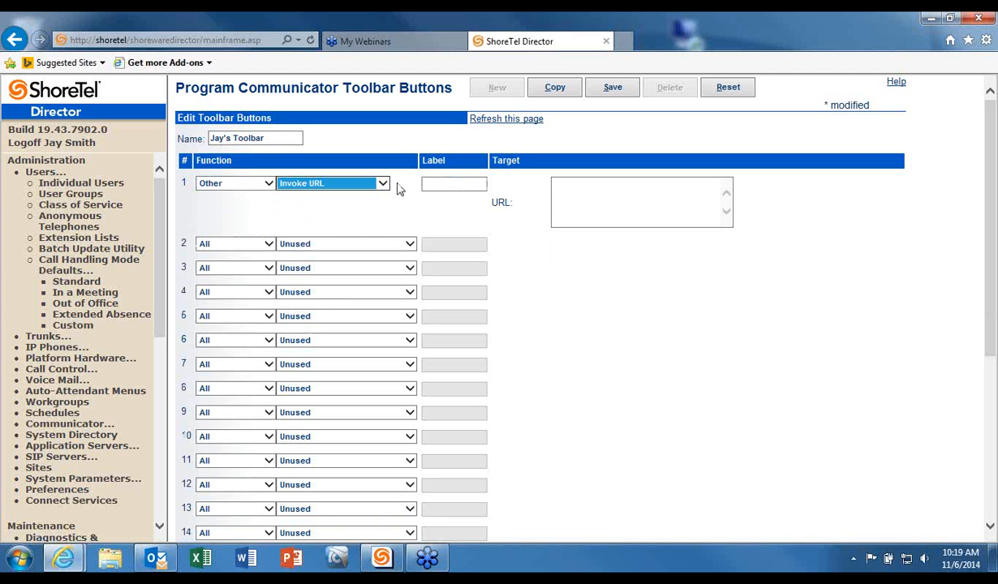
{"action": "left_click", "coordinate": [433, 183]}
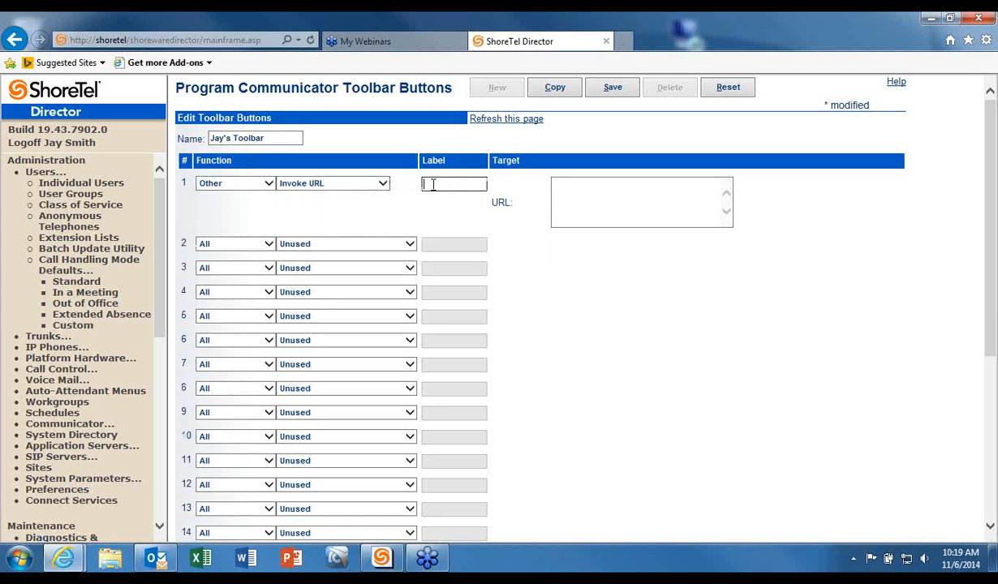
{"action": "type", "text": "Google"}
{"action": "left_click", "coordinate": [601, 190]}
{"action": "type", "text": "www"}
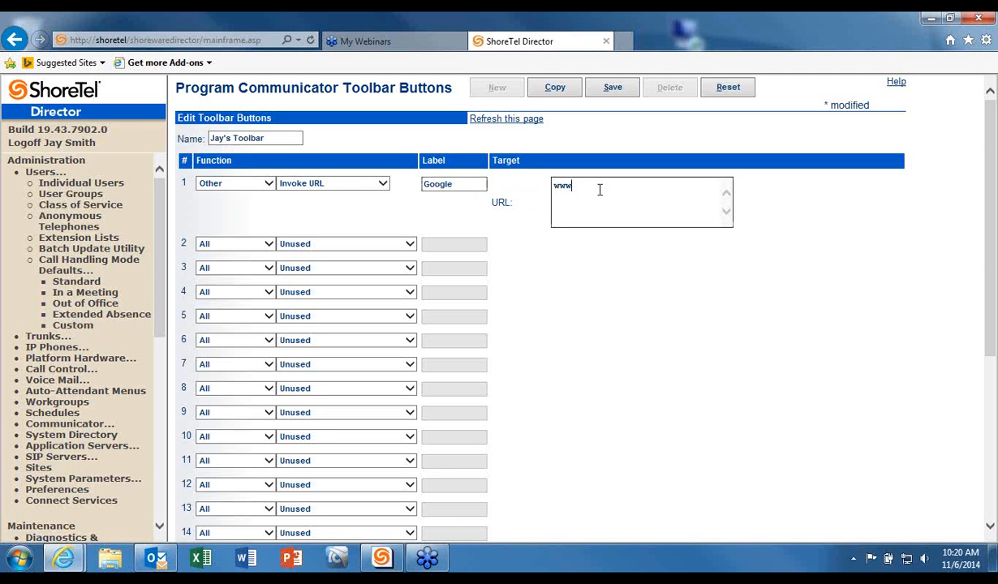
{"action": "type", "text": ".google.com"}
{"action": "left_click", "coordinate": [613, 89]}
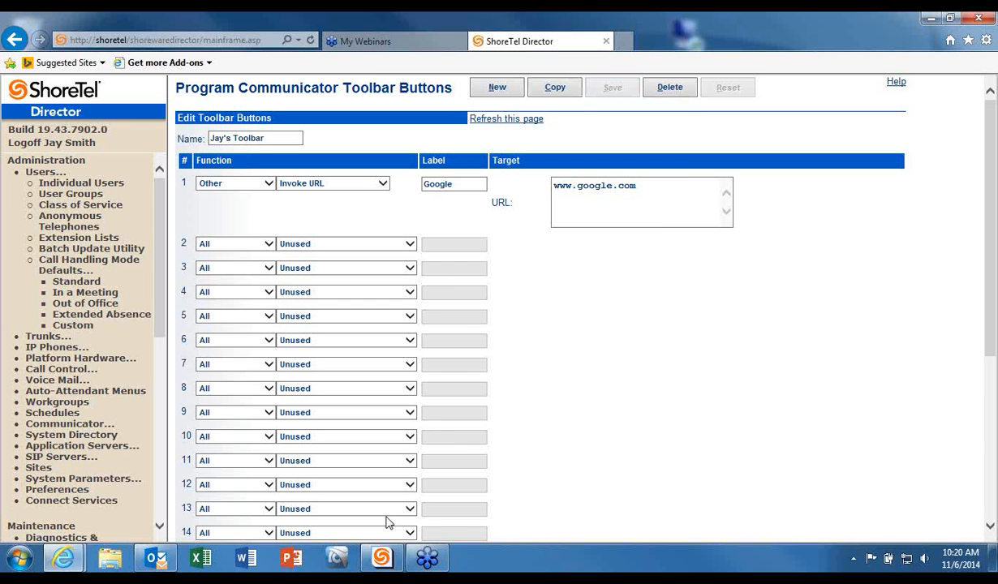
{"action": "left_click", "coordinate": [381, 559]}
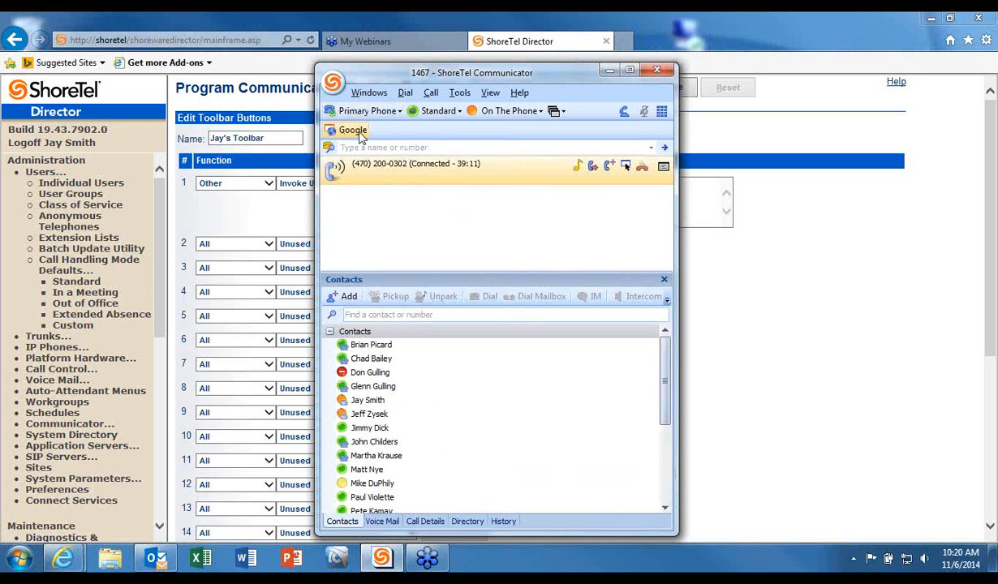
{"action": "left_click", "coordinate": [610, 72]}
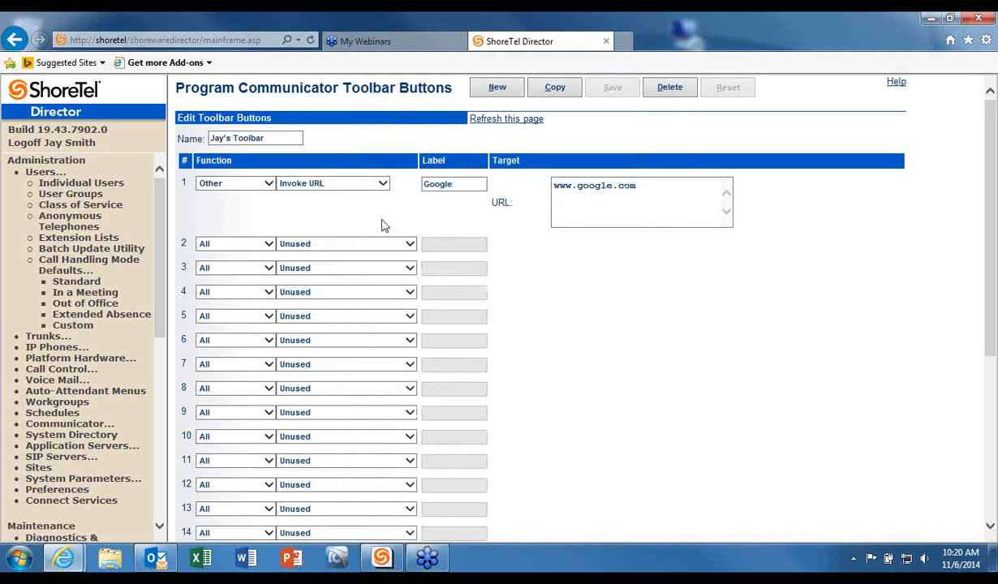
Set button 2 to the Telephony function Transfer To Mailbox and label it with the colleague's first name plus "VM".
{"action": "left_click", "coordinate": [269, 246]}
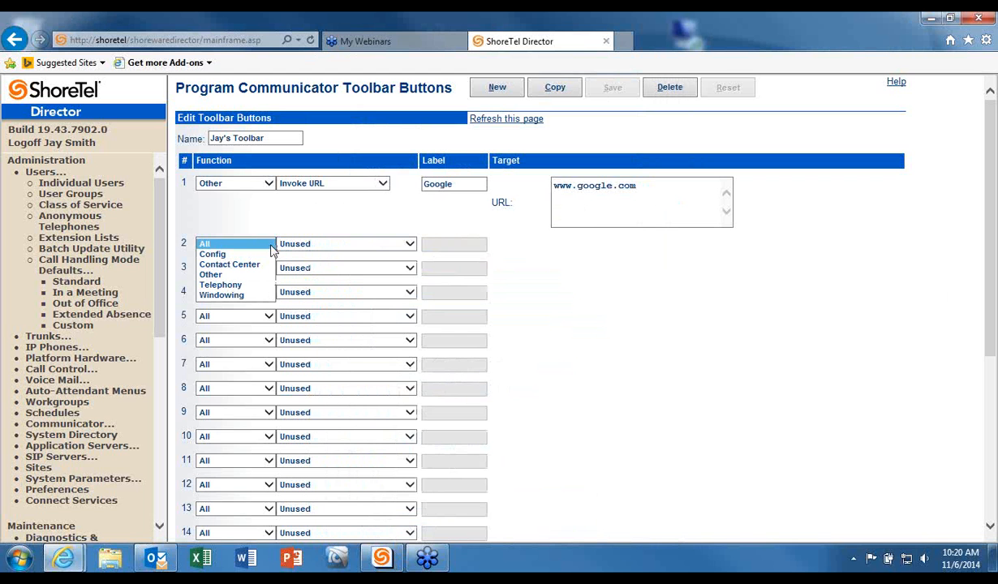
{"action": "left_click", "coordinate": [243, 287]}
{"action": "left_click", "coordinate": [388, 245]}
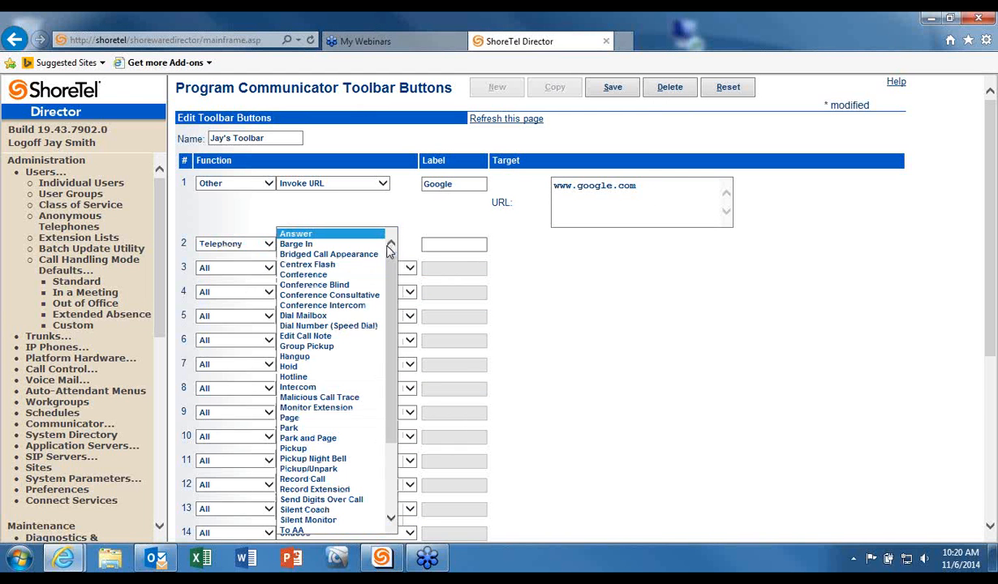
{"action": "scroll", "coordinate": [375, 286], "scroll_direction": "down", "scroll_amount": 4}
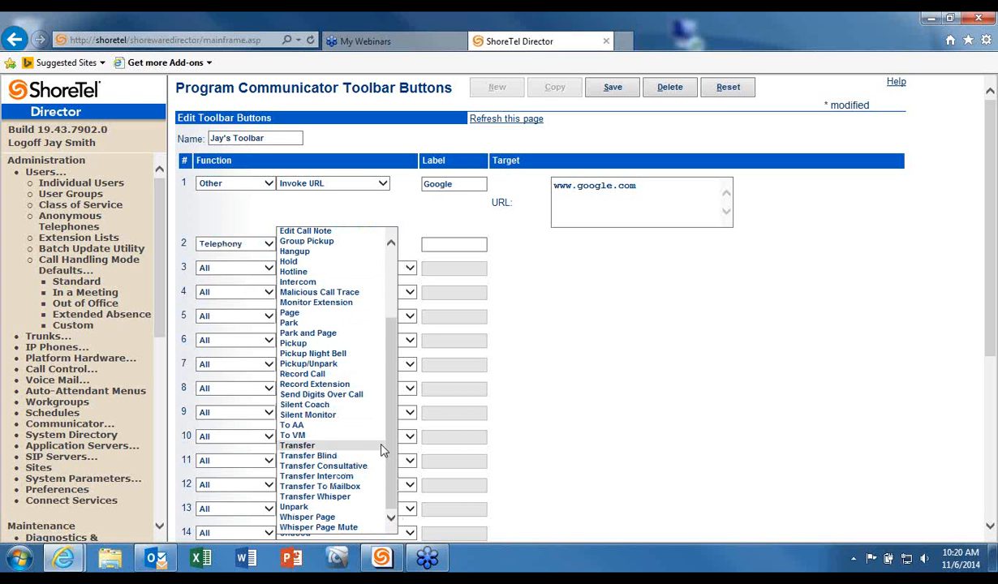
{"action": "left_click", "coordinate": [323, 487]}
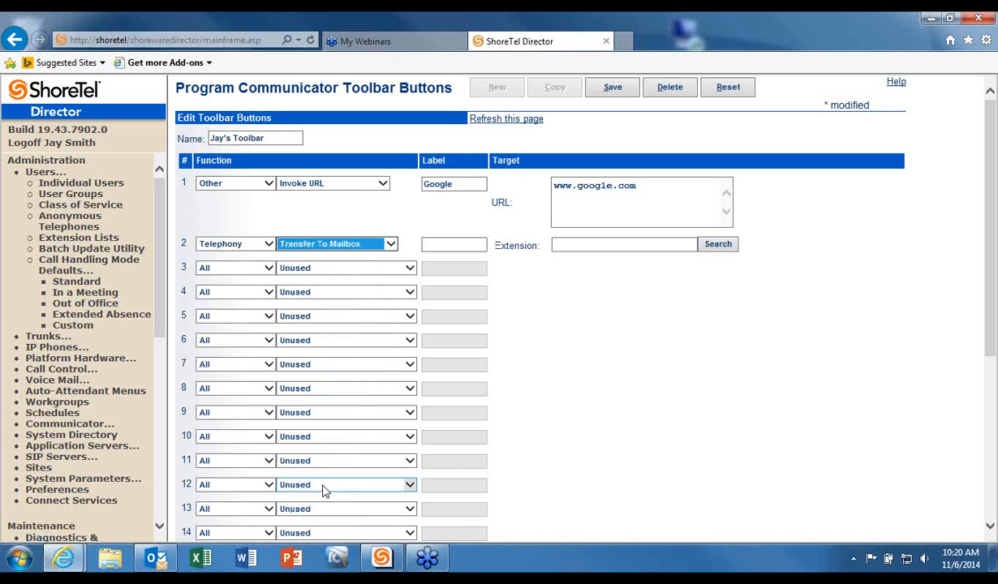
{"action": "left_click", "coordinate": [461, 246]}
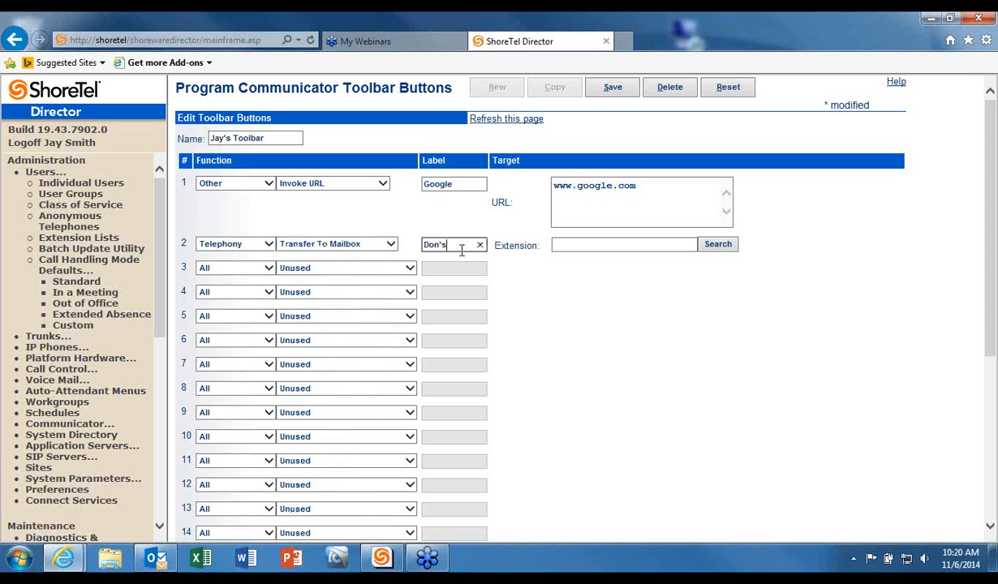
{"action": "type", "text": "Don's Voice"}
{"action": "key", "text": "BackSpace"}
Target button 2 at the colleague's extension 1450, save the toolbar, and check the button in the ShoreTel Communicator window.
{"action": "left_click", "coordinate": [572, 245]}
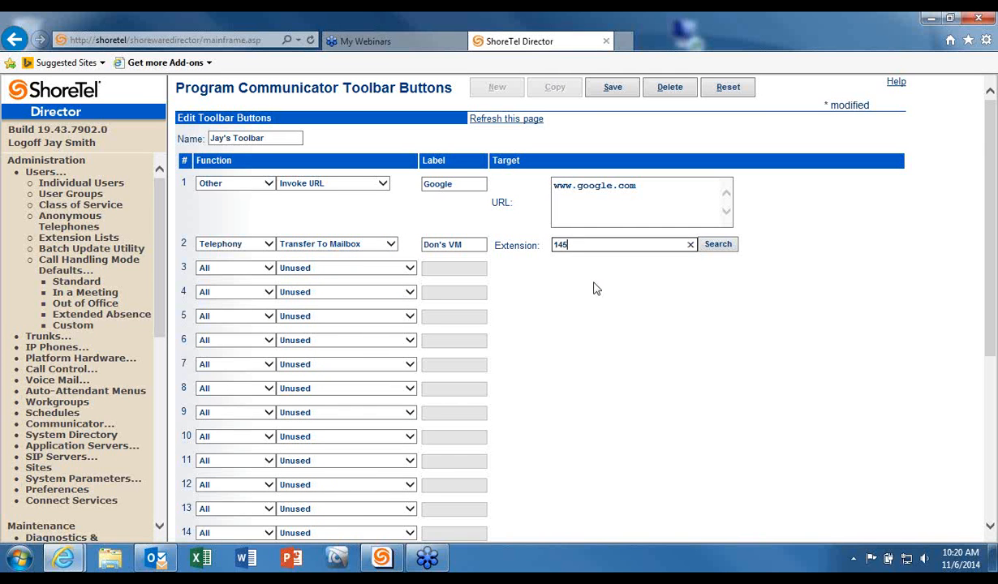
{"action": "double_click", "coordinate": [572, 245]}
{"action": "type", "text": "don"}
{"action": "left_click", "coordinate": [573, 245]}
{"action": "key", "text": "BackSpace"}
{"action": "left_click", "coordinate": [718, 248]}
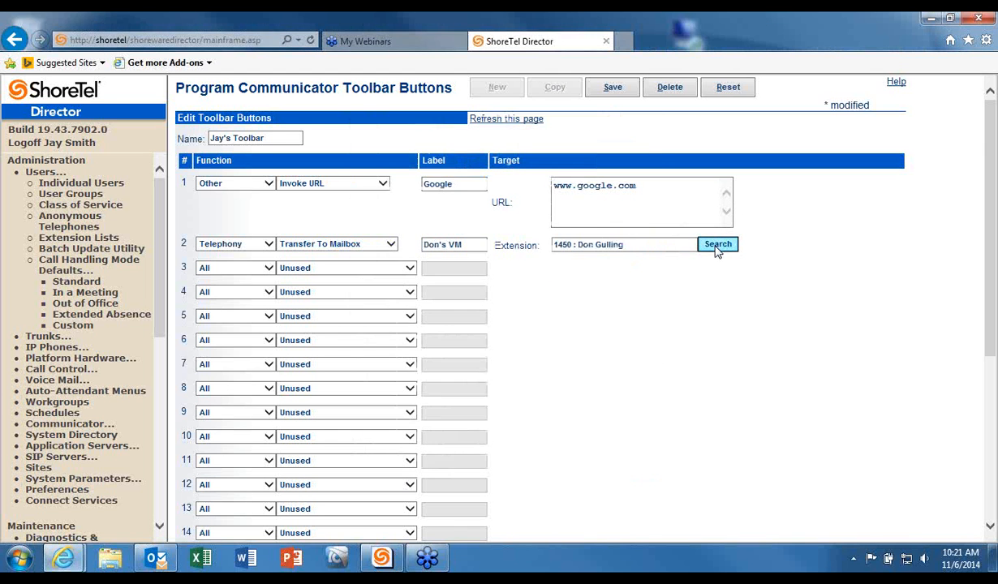
{"action": "left_click", "coordinate": [615, 91]}
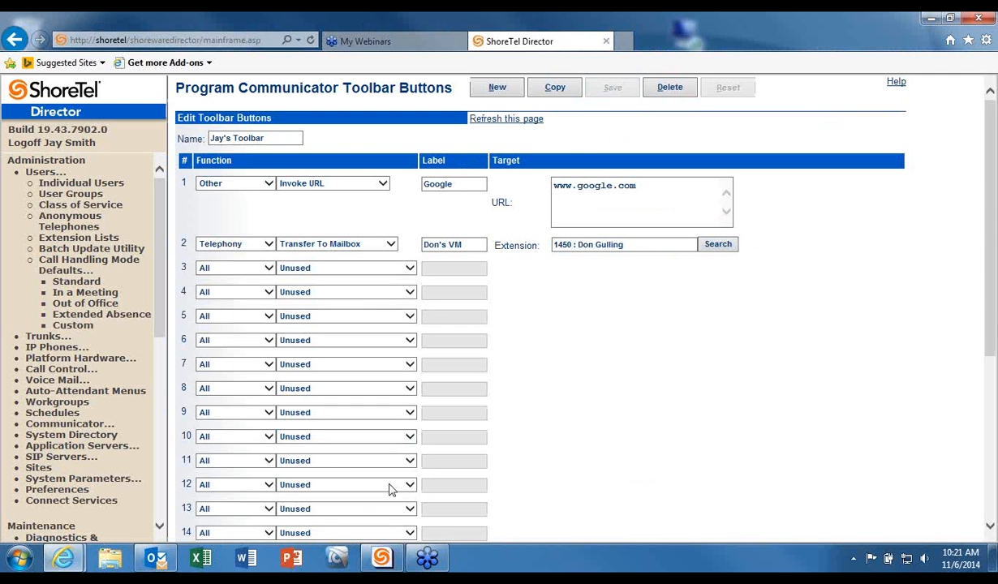
{"action": "left_click", "coordinate": [383, 560]}
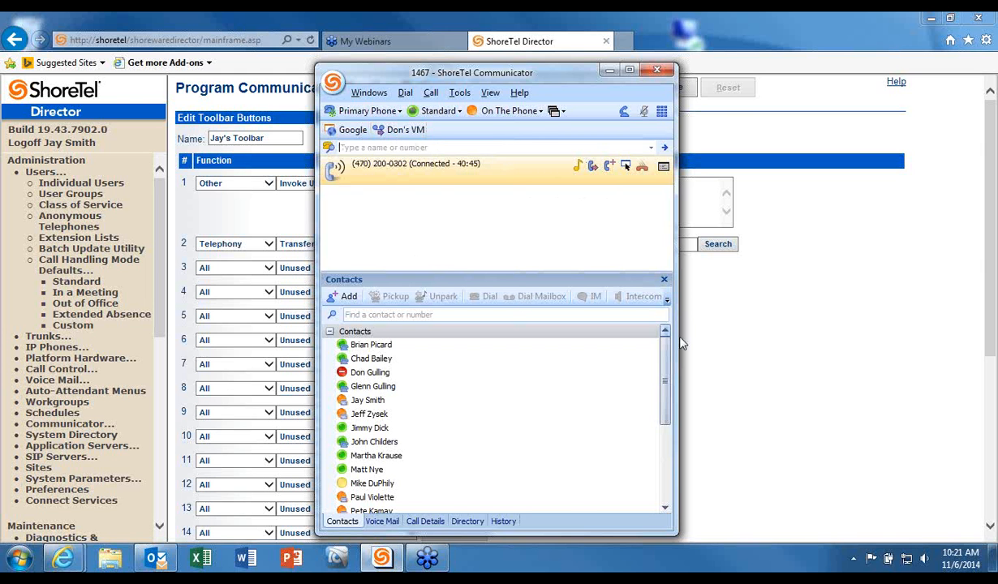
{"action": "left_click", "coordinate": [608, 71]}
{"action": "left_click", "coordinate": [262, 268]}
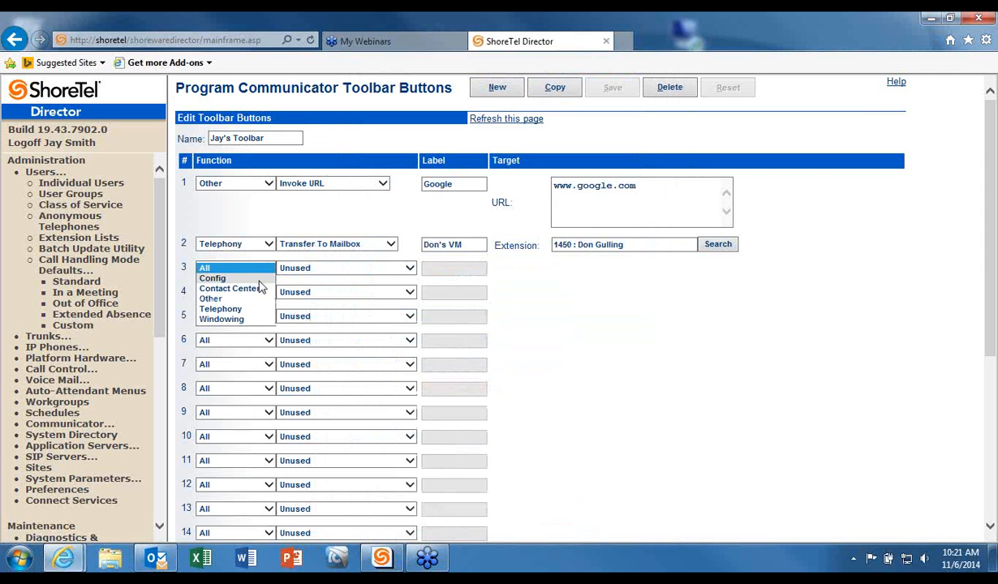
{"action": "left_click", "coordinate": [236, 279]}
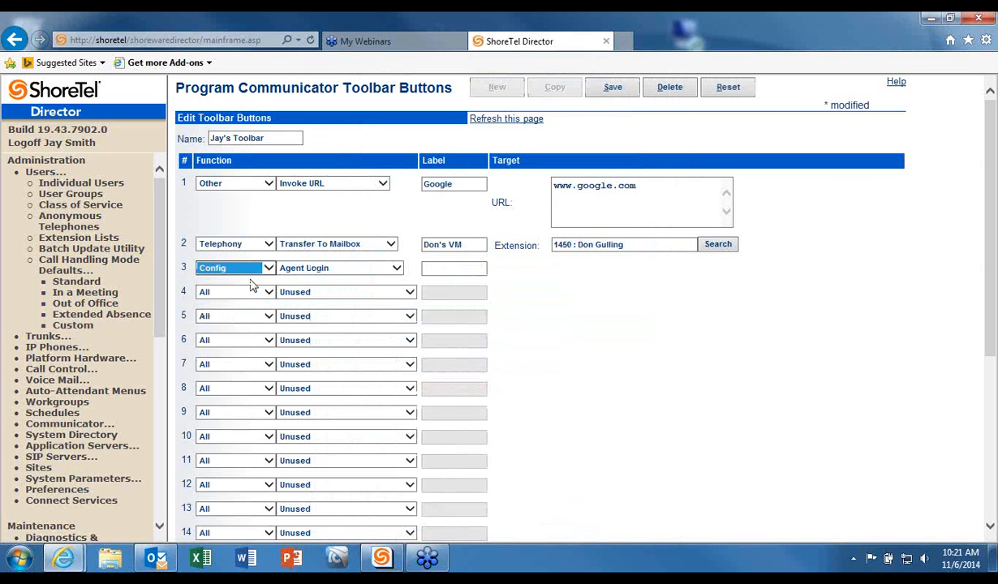
{"action": "left_click", "coordinate": [397, 269]}
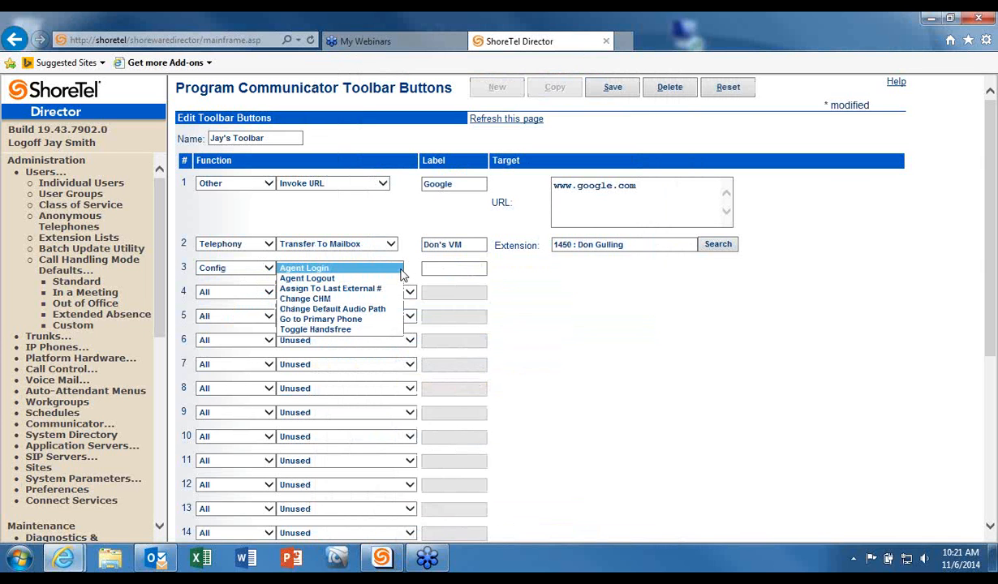
{"action": "left_click", "coordinate": [399, 270]}
Set button 3 to the Telephony function Bridged Call Appearance.
{"action": "left_click", "coordinate": [268, 268]}
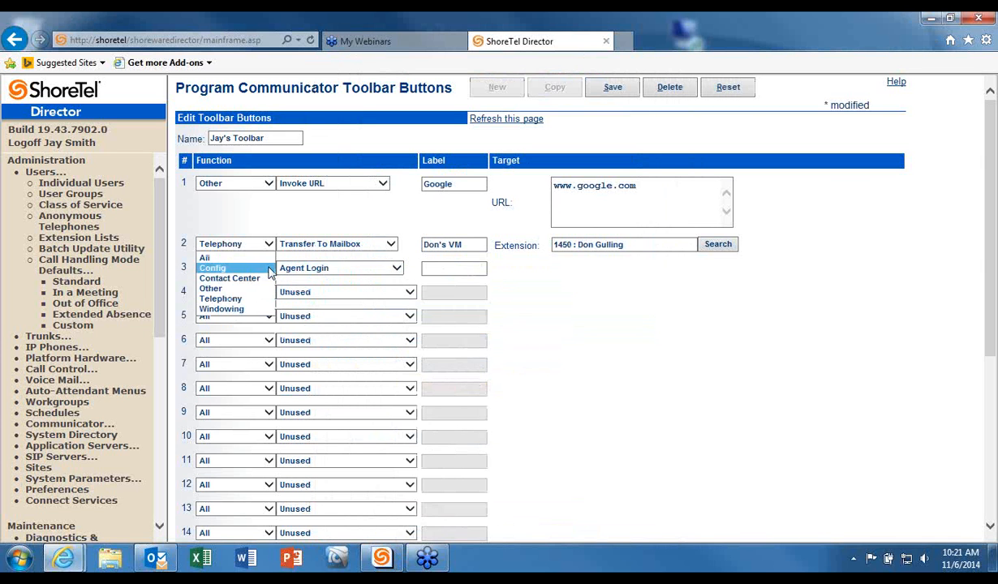
{"action": "left_click", "coordinate": [241, 299]}
{"action": "left_click", "coordinate": [390, 268]}
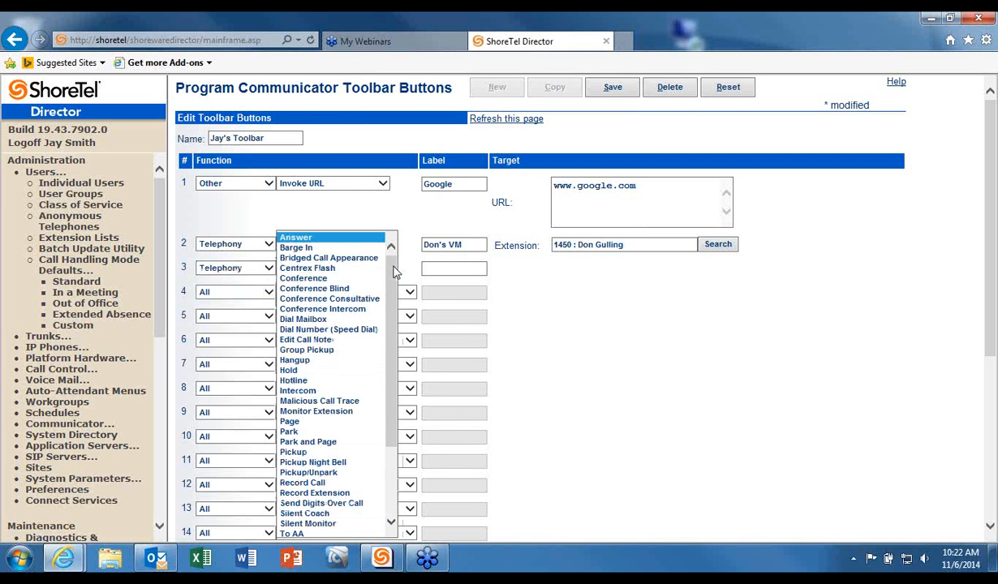
{"action": "left_click_drag", "start_coordinate": [390, 312], "coordinate": [395, 392]}
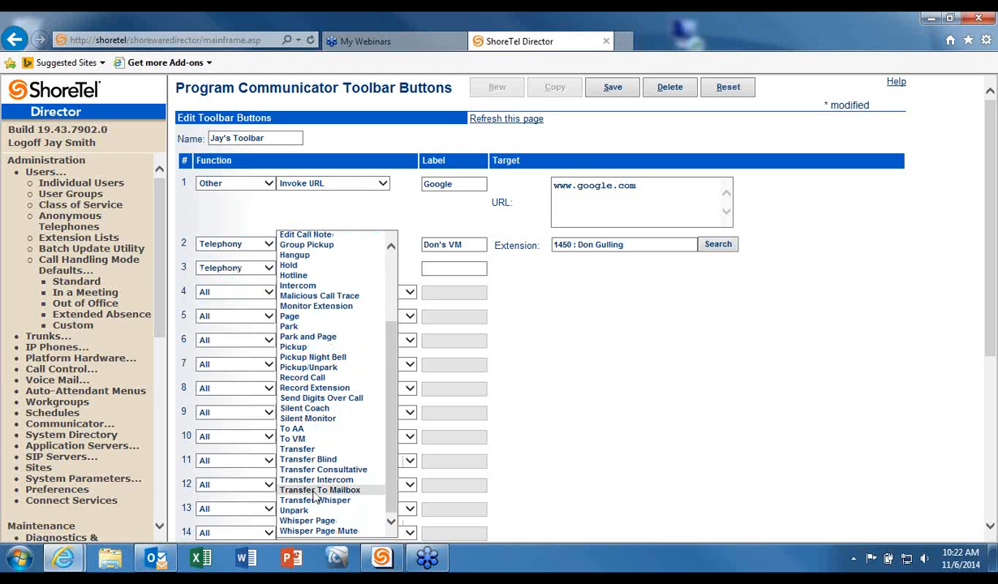
{"action": "left_click", "coordinate": [380, 470]}
{"action": "left_click", "coordinate": [392, 274]}
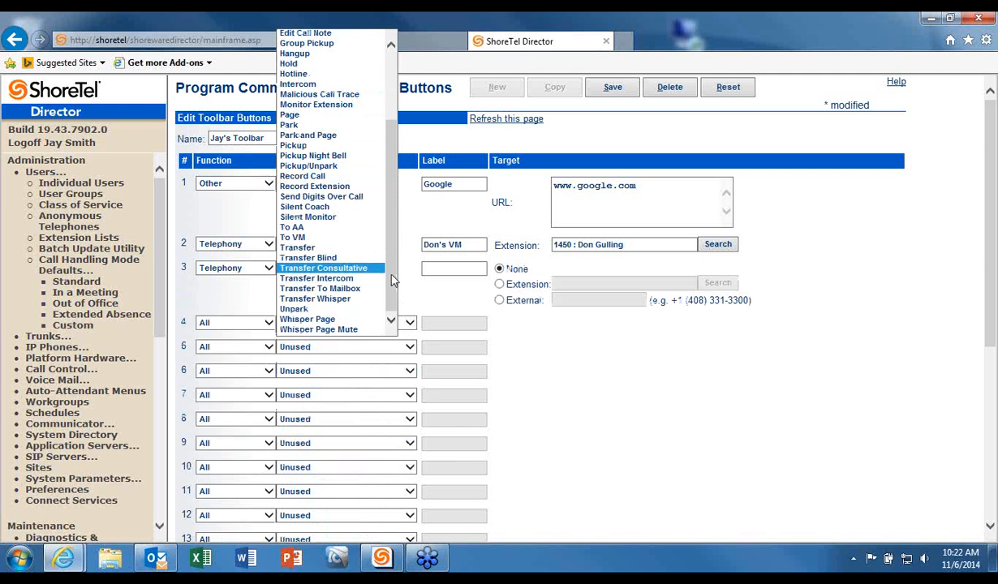
{"action": "scroll", "coordinate": [374, 264], "scroll_direction": "up", "scroll_amount": 4}
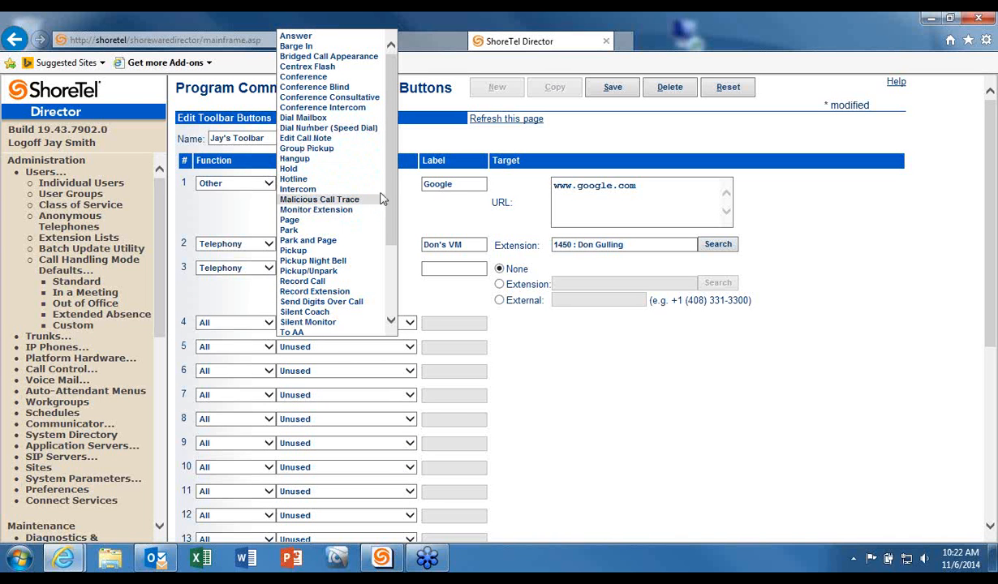
{"action": "scroll", "coordinate": [372, 185], "scroll_direction": "down", "scroll_amount": 1}
{"action": "scroll", "coordinate": [371, 155], "scroll_direction": "up", "scroll_amount": 1}
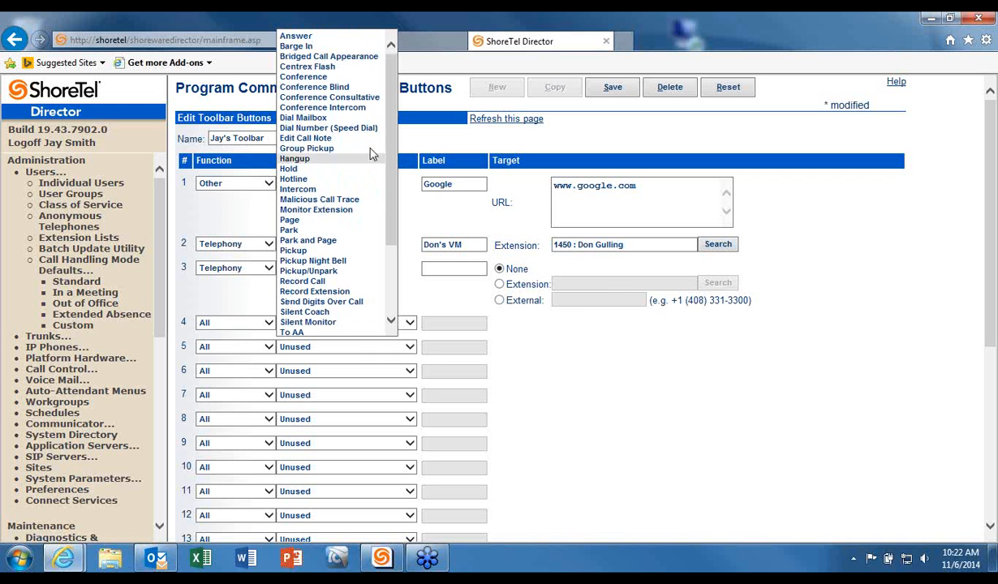
{"action": "left_click", "coordinate": [304, 56]}
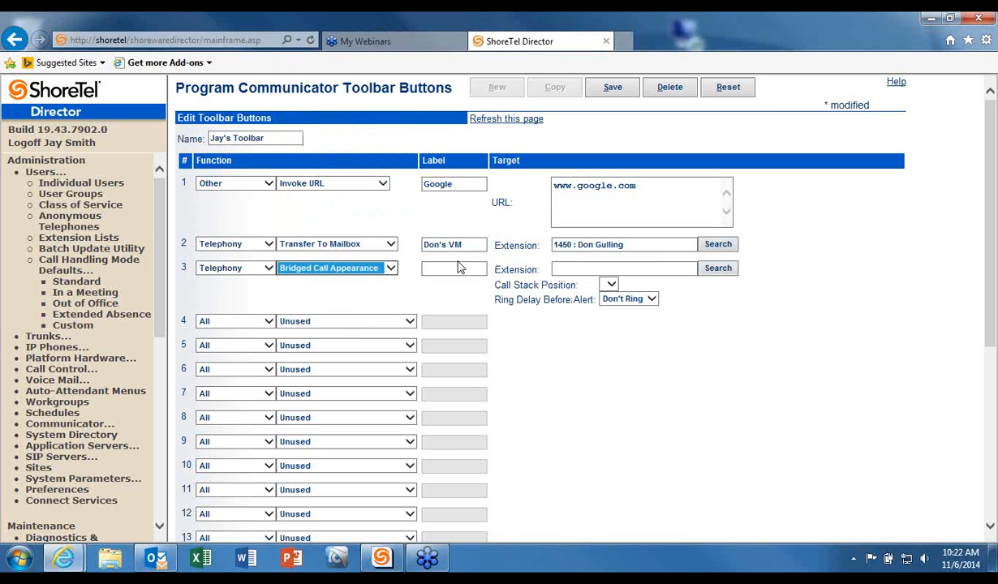
Label toolbar button 3 with the first name of the colleague at extension 1477.
{"action": "left_click", "coordinate": [456, 269]}
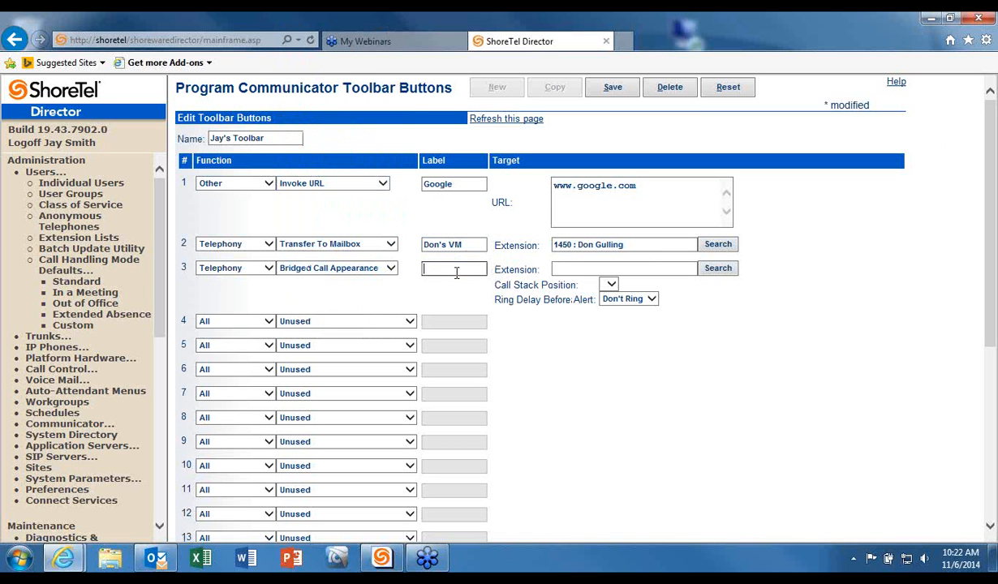
{"action": "key", "text": "Tab"}
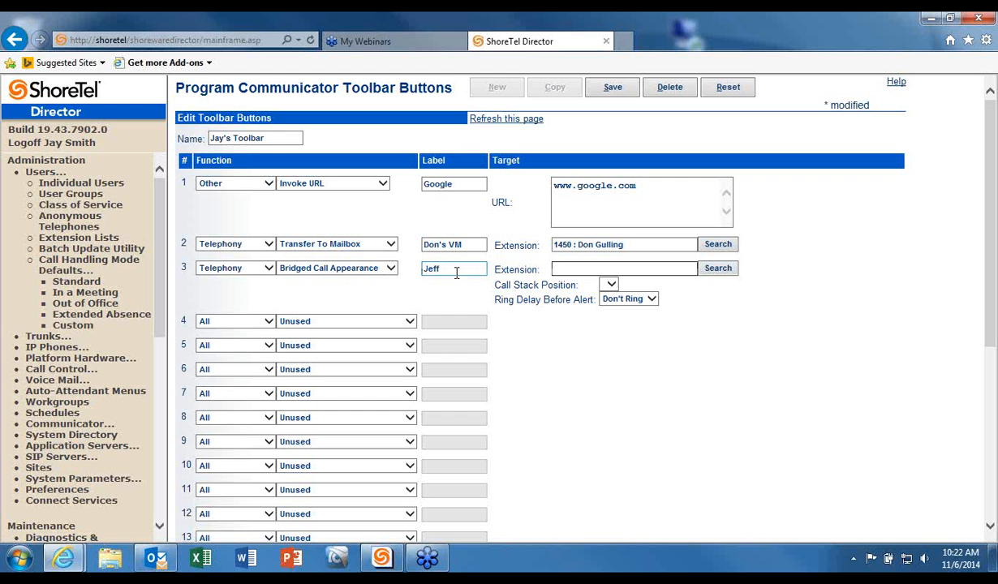
{"action": "type", "text": "jeff z"}
Try to target the bridged call appearance on button 3 at the colleague's extension 1477.
{"action": "left_click", "coordinate": [714, 271]}
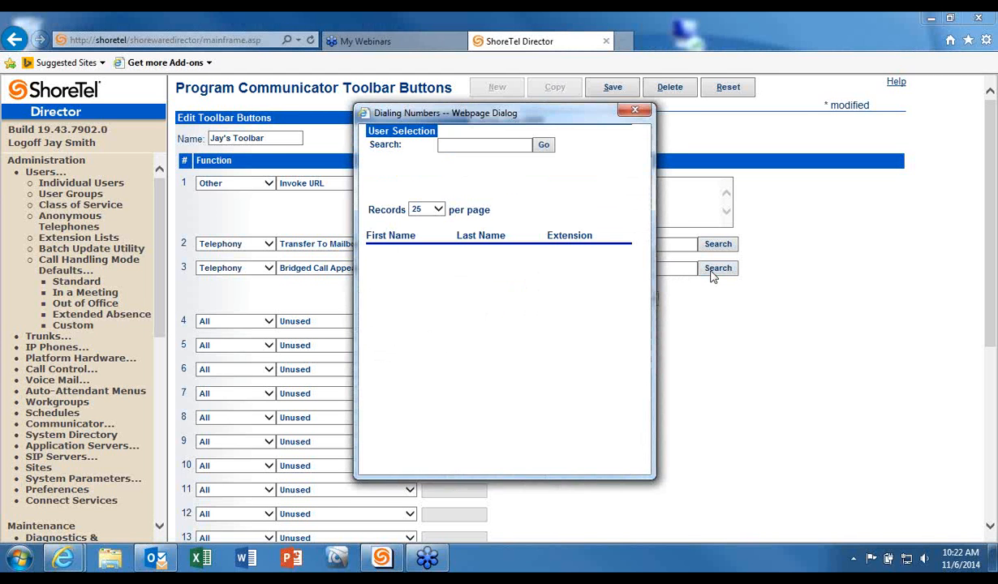
{"action": "left_click", "coordinate": [635, 111]}
{"action": "left_click", "coordinate": [634, 271]}
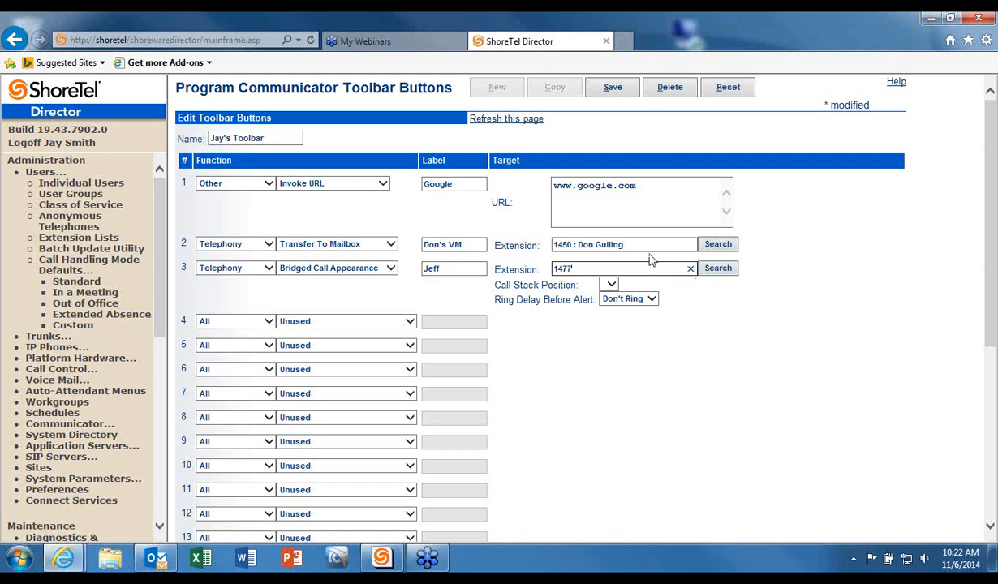
{"action": "left_click", "coordinate": [604, 91]}
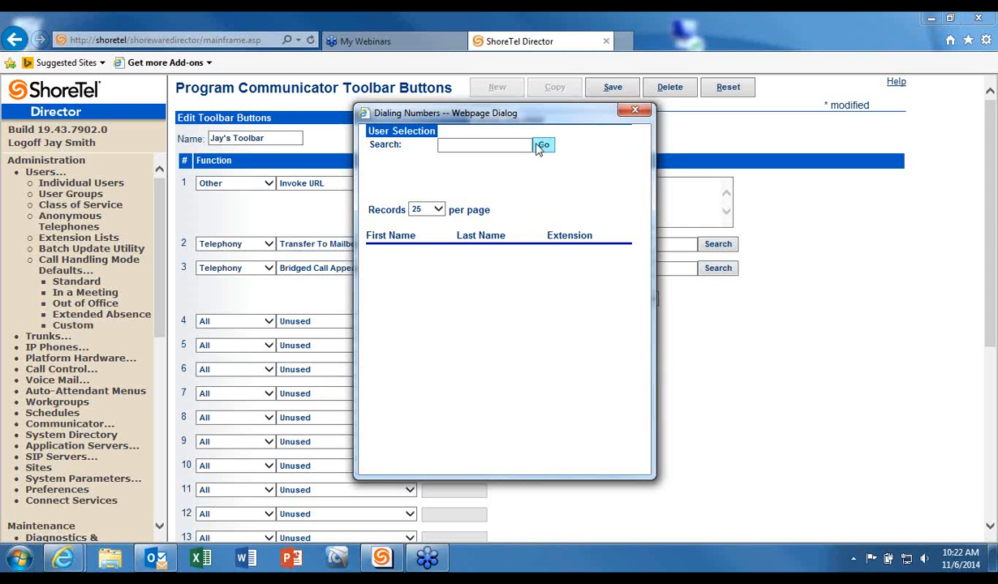
{"action": "left_click", "coordinate": [633, 110]}
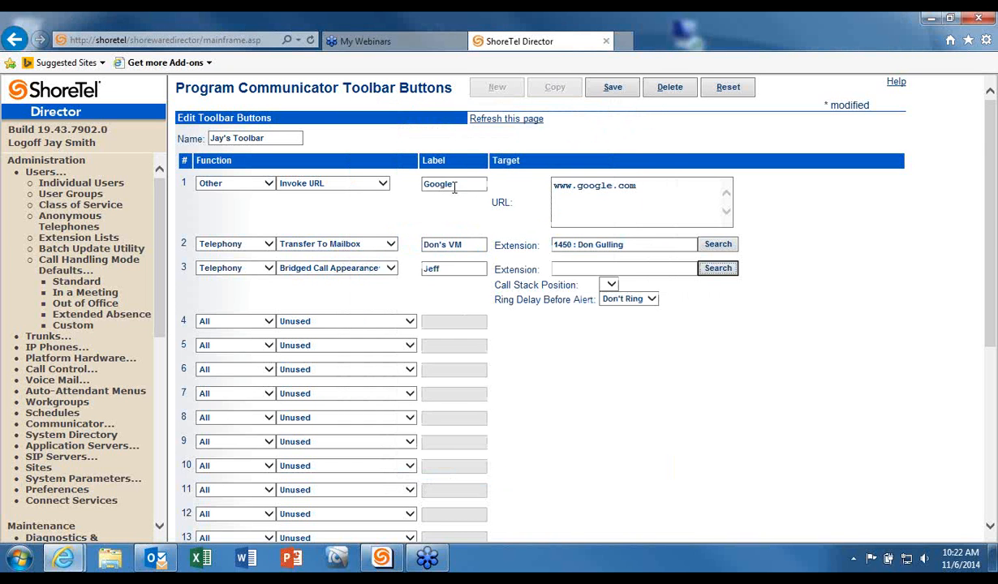
Change button 3 to the Dial Number (Speed Dial) function and target it at the colleague's extension 1477.
{"action": "left_click", "coordinate": [392, 270]}
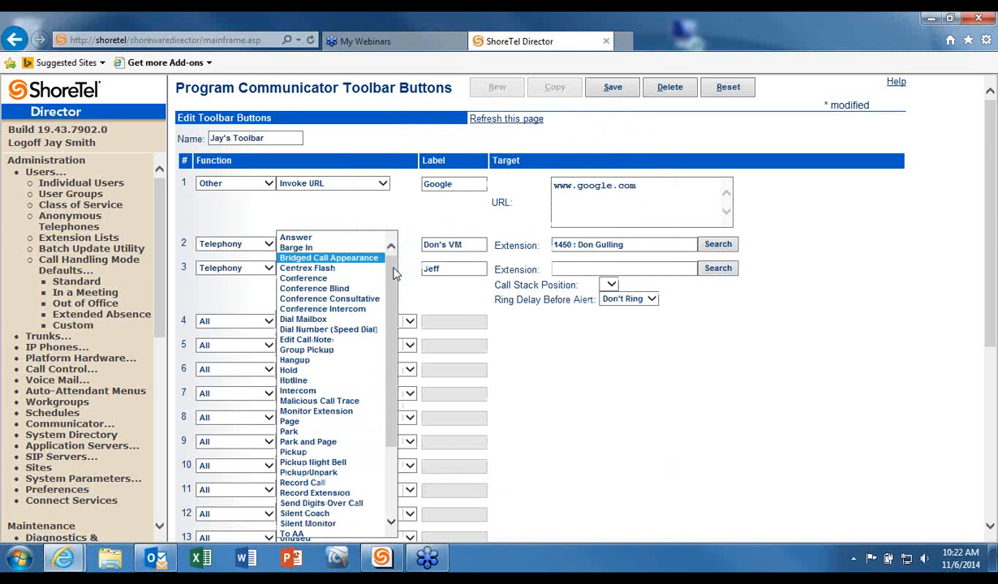
{"action": "left_click", "coordinate": [370, 330]}
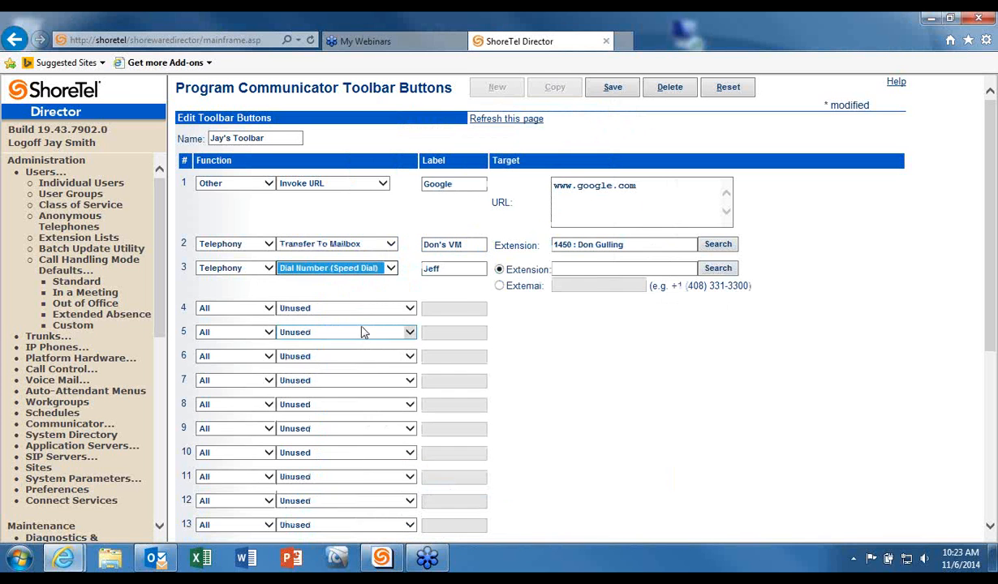
{"action": "left_click", "coordinate": [586, 270]}
{"action": "type", "text": "14"}
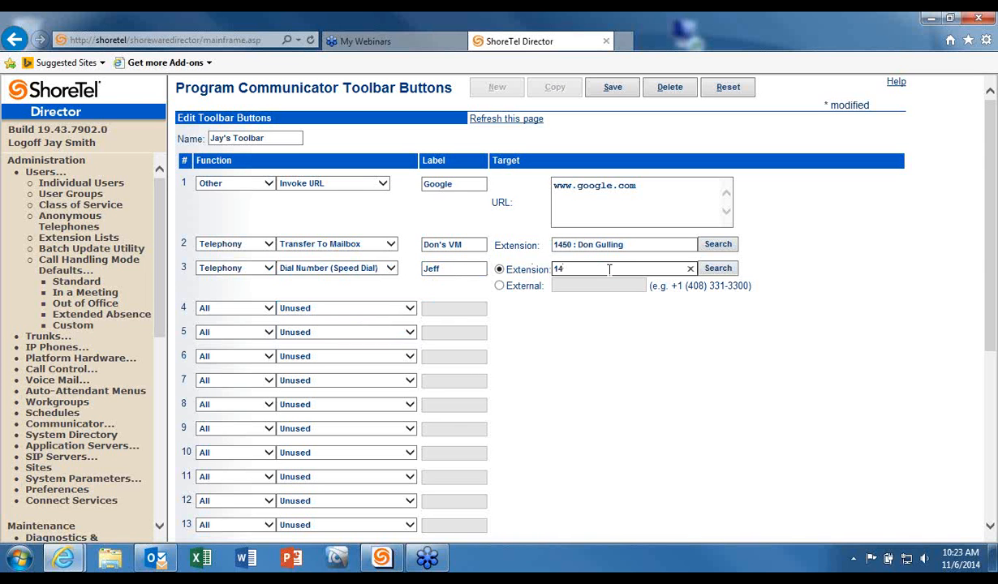
{"action": "type", "text": "77"}
{"action": "key", "text": "Tab"}
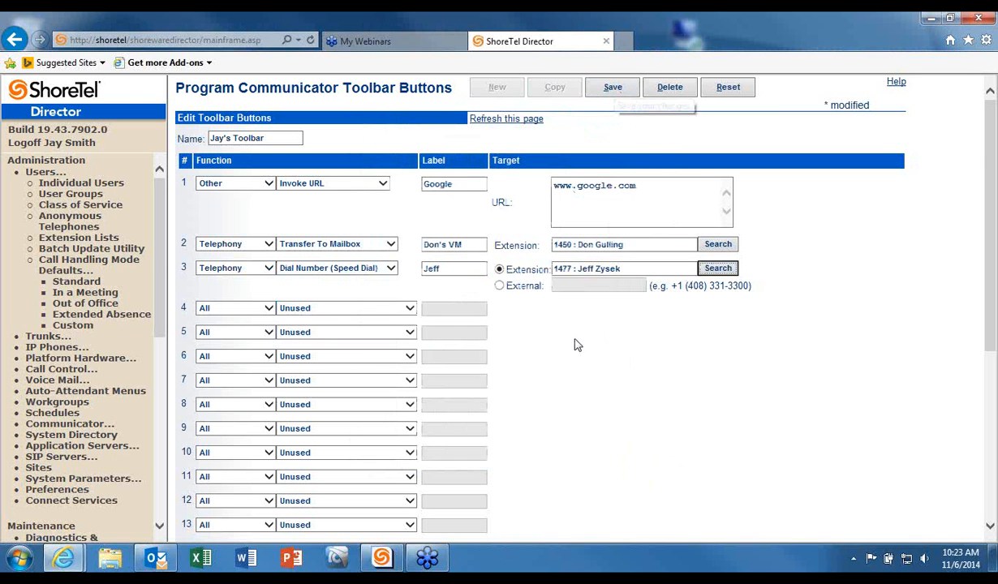
Save the toolbar and check the speed-dial button in the ShoreTel Communicator window.
{"action": "left_click", "coordinate": [382, 558]}
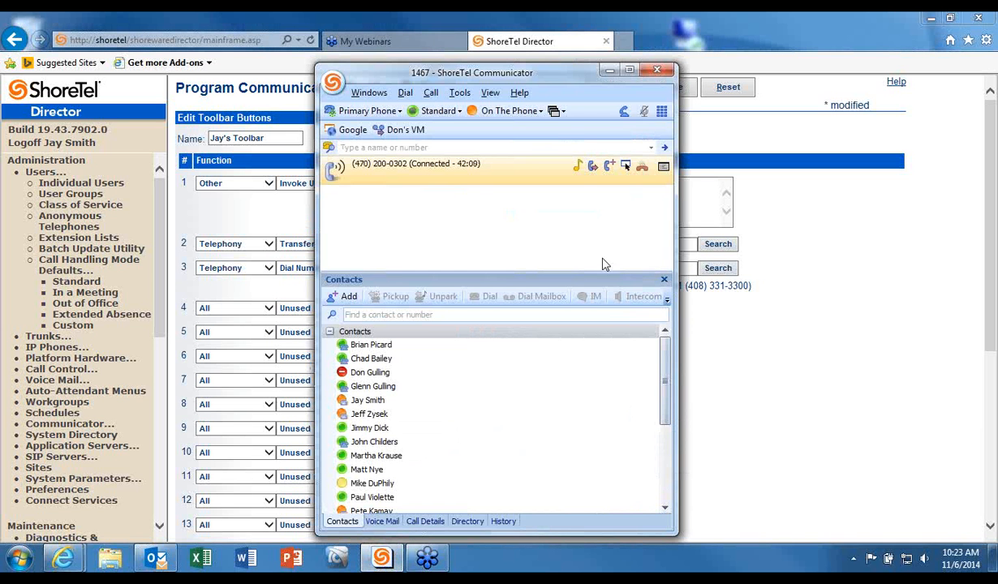
{"action": "left_click", "coordinate": [610, 70]}
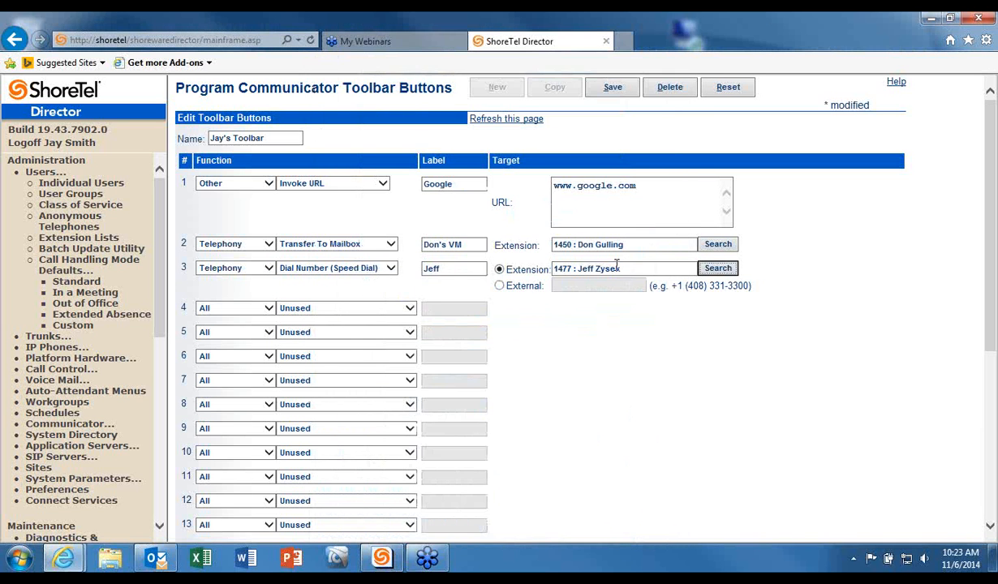
{"action": "left_click", "coordinate": [600, 91]}
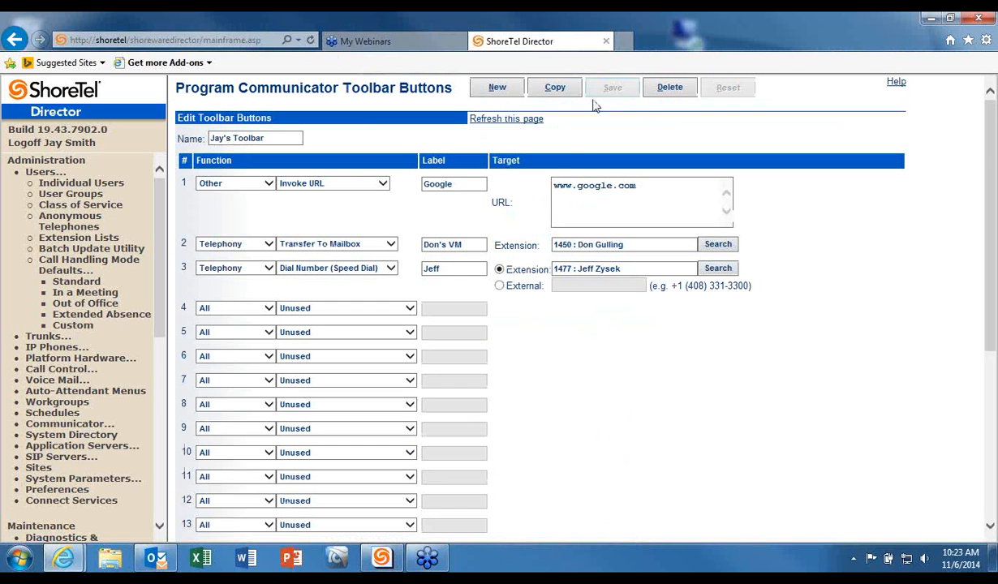
{"action": "left_click", "coordinate": [382, 559]}
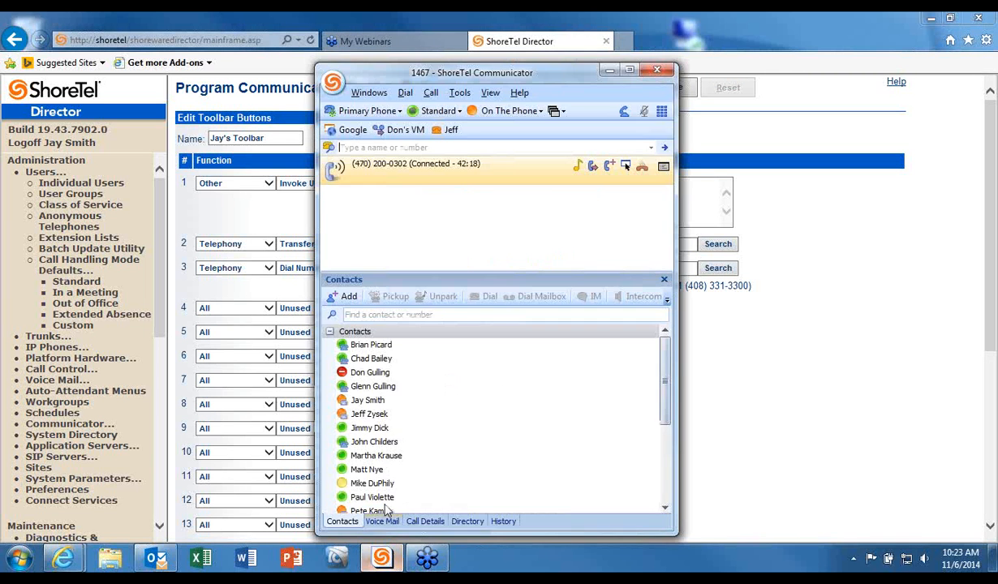
{"action": "mouse_move", "coordinate": [451, 134]}
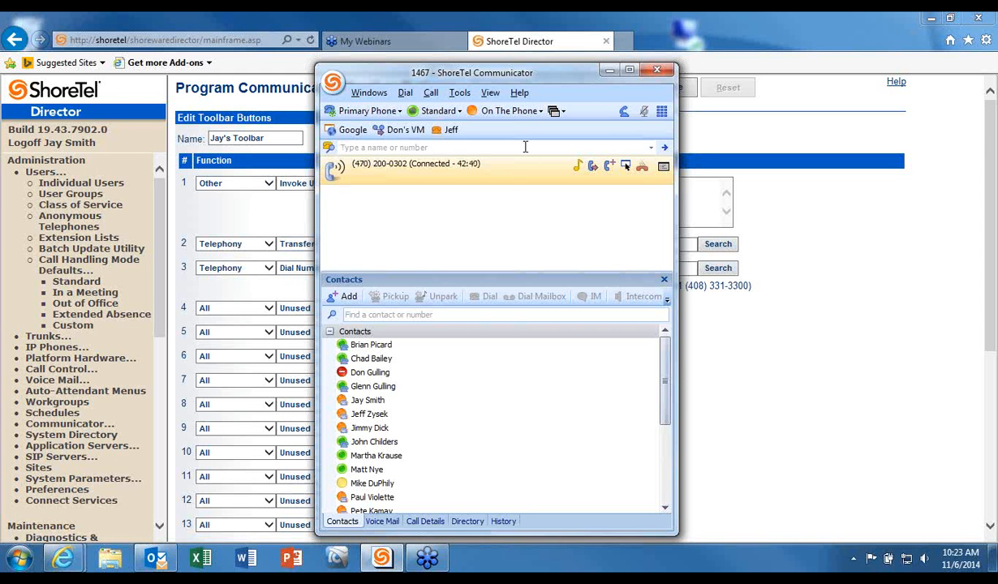
{"action": "left_click", "coordinate": [609, 73]}
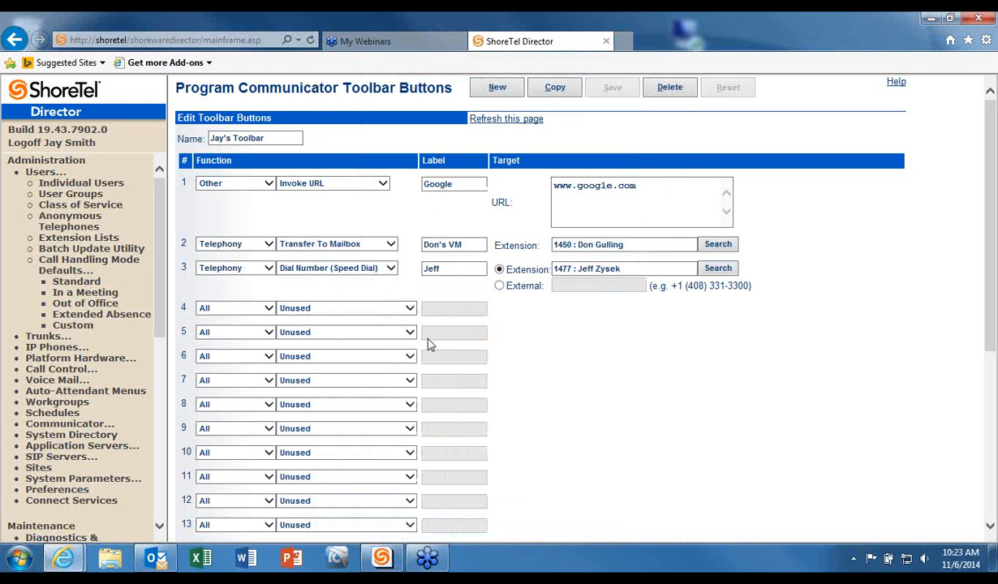
Open the personal options of the individual user at extension 1467 and review the phone, toolbar and call handling settings.
{"action": "left_click", "coordinate": [92, 186]}
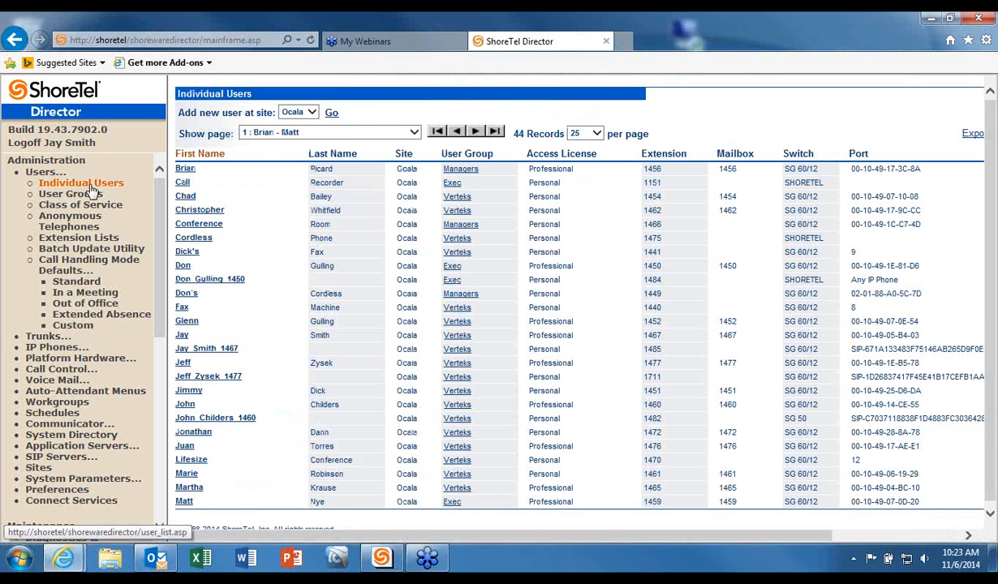
{"action": "left_click", "coordinate": [182, 340]}
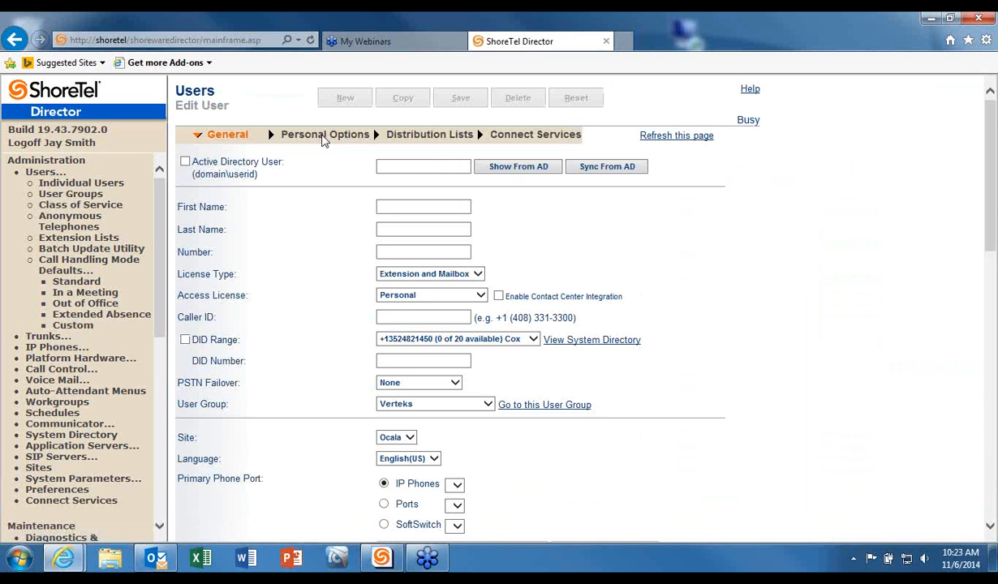
{"action": "left_click", "coordinate": [326, 136]}
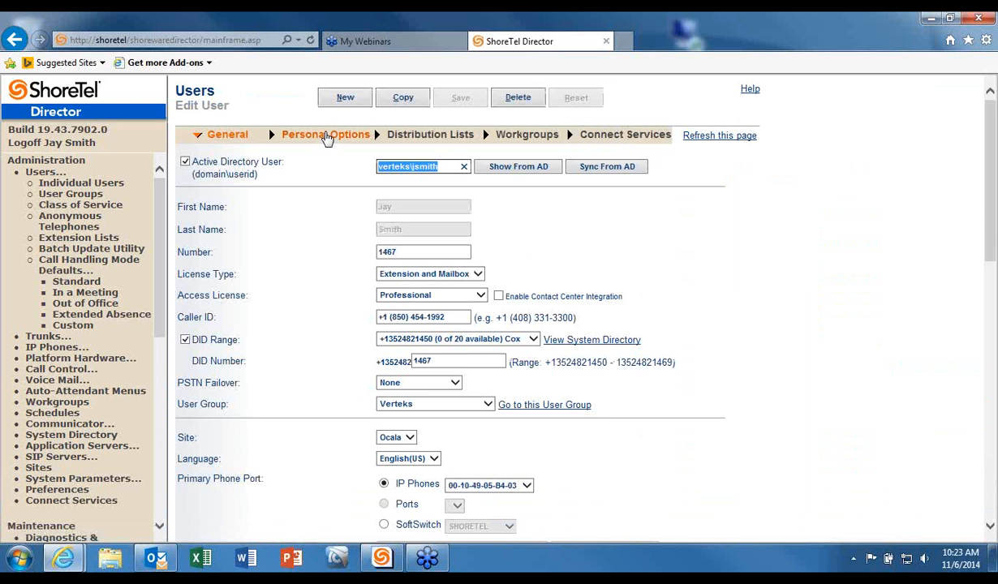
{"action": "scroll", "coordinate": [423, 388], "scroll_direction": "down", "scroll_amount": 3}
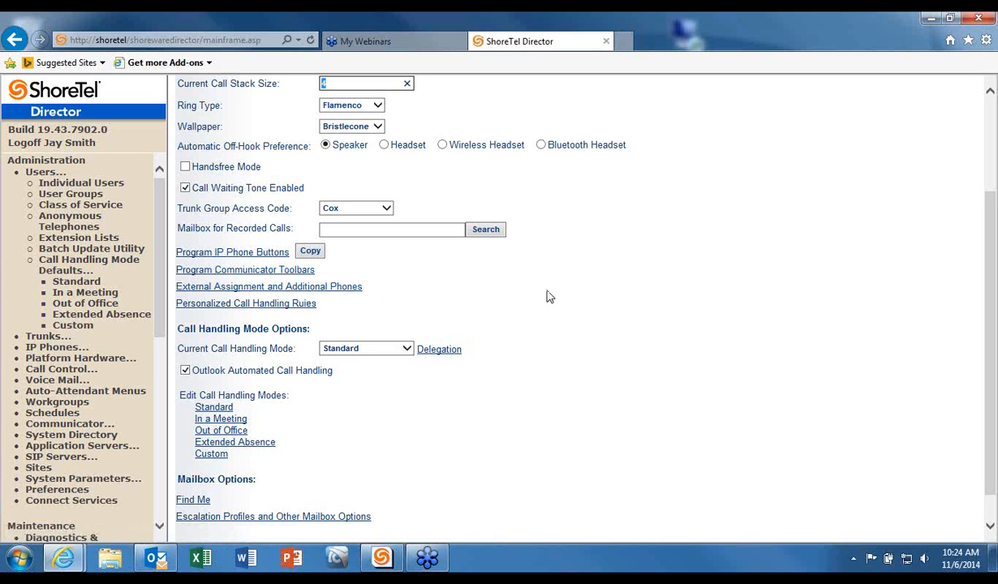
Switch to ShoreTel Communicator and search for the contact Bruce Lee by name.
{"action": "left_click", "coordinate": [383, 559]}
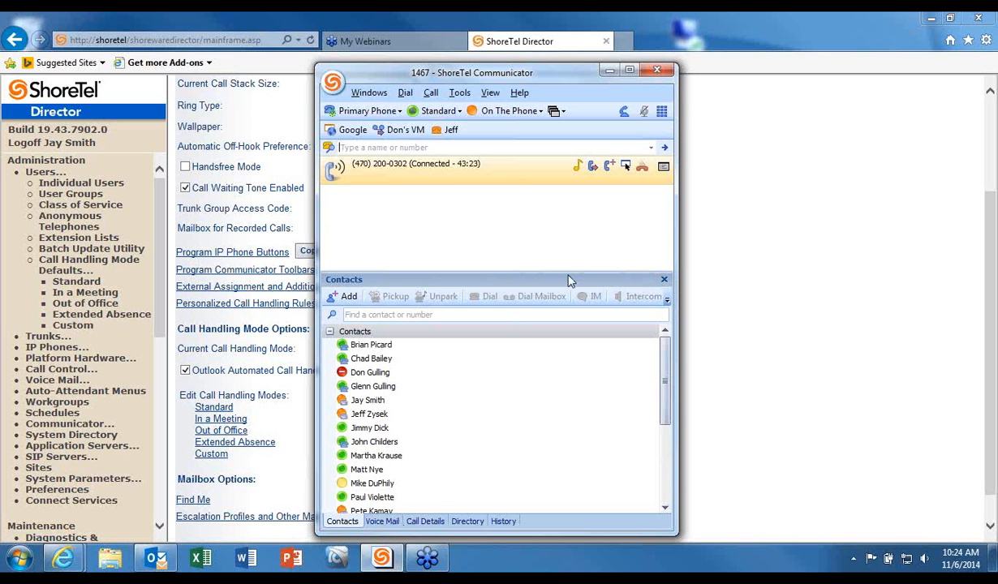
{"action": "type", "text": "bruce lee"}
{"action": "left_click", "coordinate": [609, 71]}
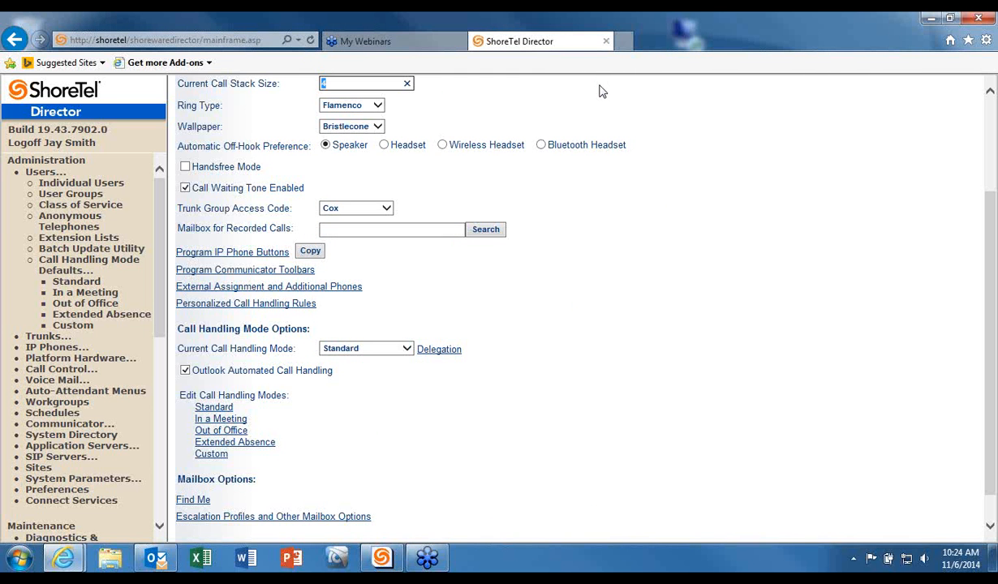
Create a new System Directory entry with the first name Bruce and last name Lee.
{"action": "left_click", "coordinate": [47, 173]}
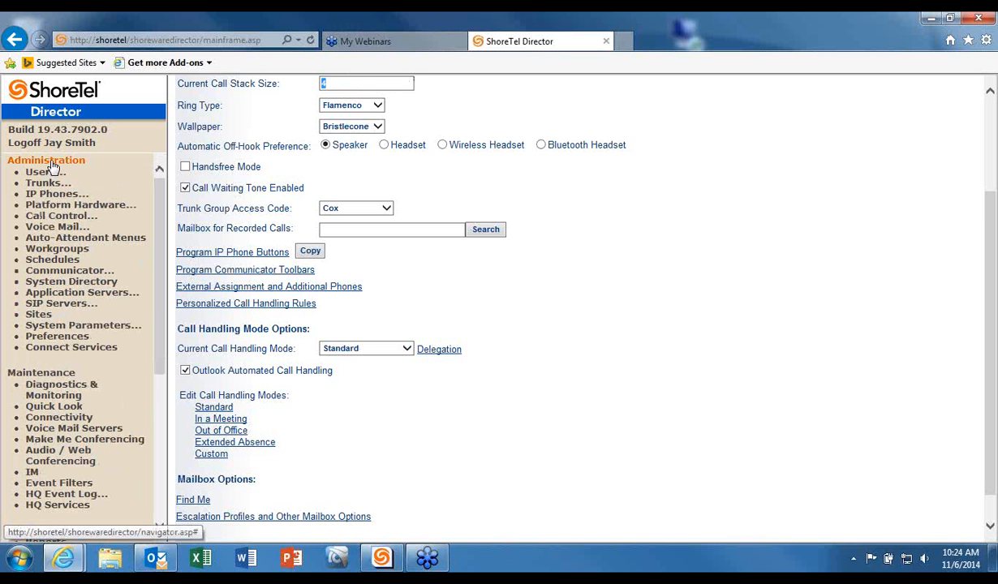
{"action": "left_click", "coordinate": [62, 283]}
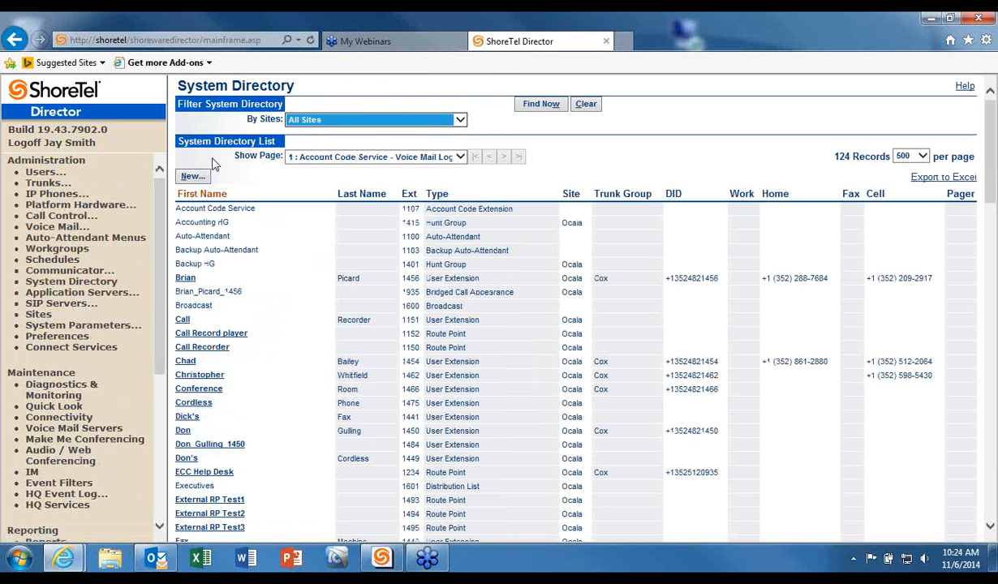
{"action": "left_click", "coordinate": [192, 177]}
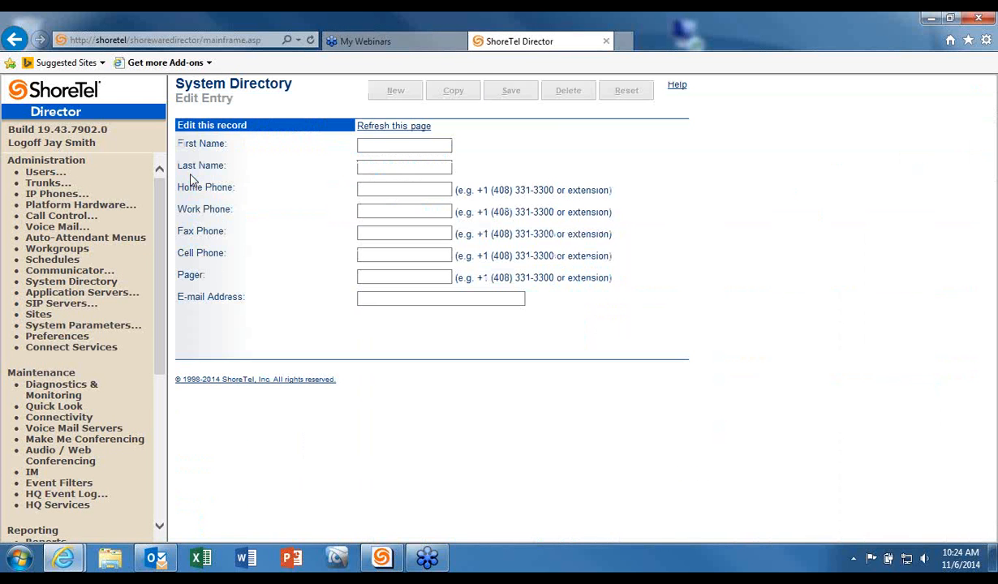
{"action": "left_click", "coordinate": [383, 146]}
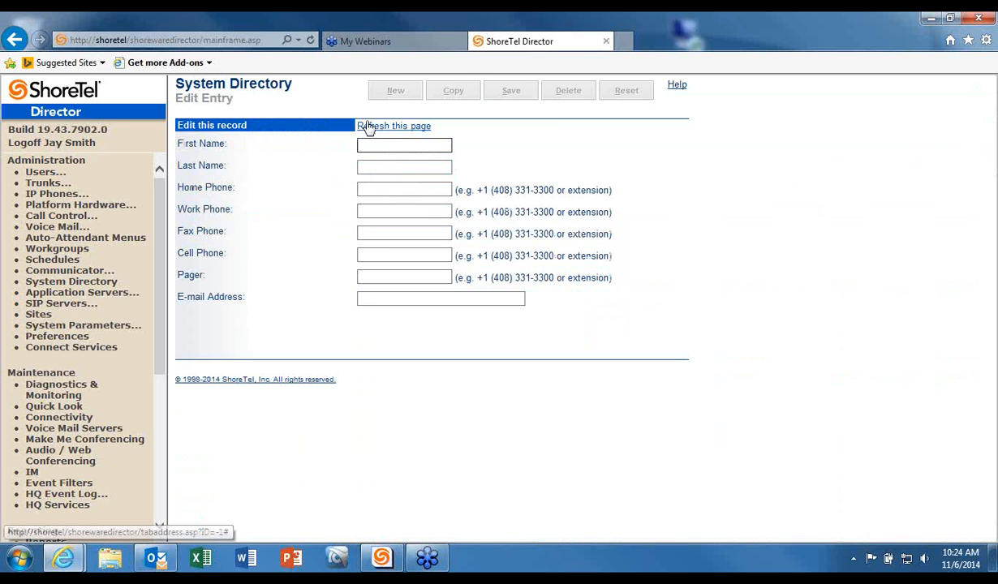
{"action": "type", "text": "Bruce"}
{"action": "key", "text": "Tab"}
{"action": "type", "text": "Lee"}
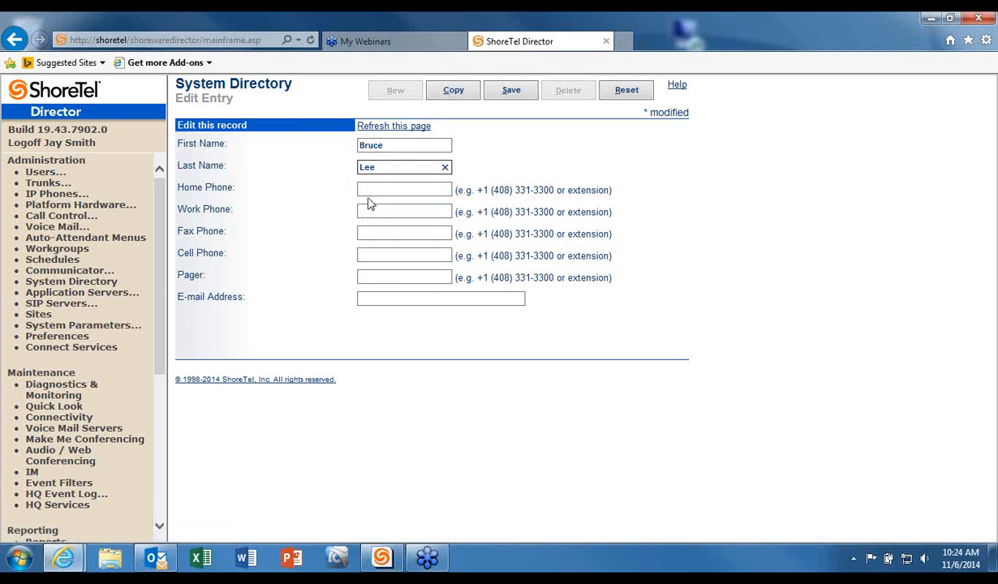
Fill in the Cell Phone number of the Bruce Lee directory entry and save the record.
{"action": "left_click", "coordinate": [375, 258]}
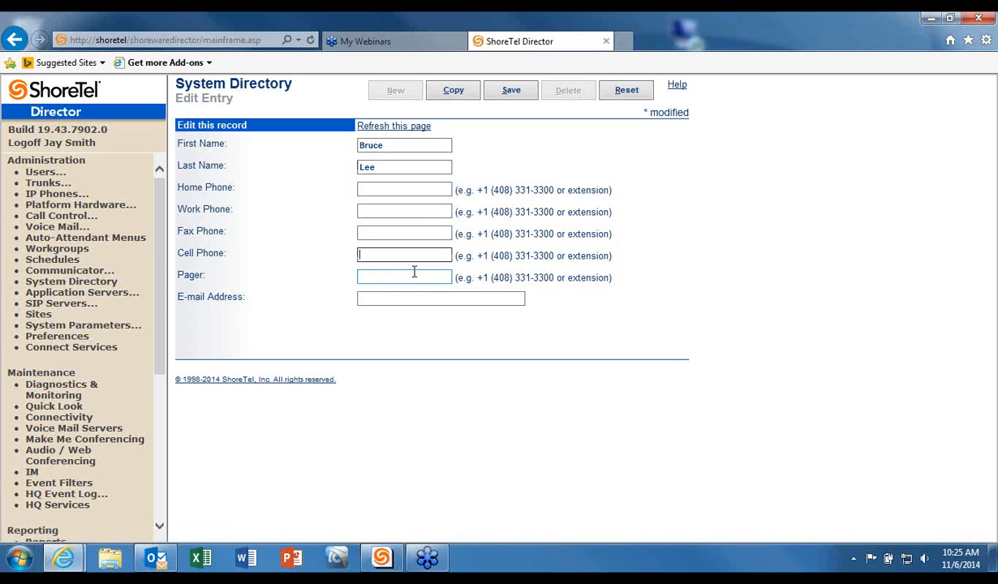
{"action": "type", "text": "350-525"}
{"action": "key", "text": "BackSpace"}
{"action": "key", "text": "BackSpace"}
{"action": "type", "text": "555-1212"}
{"action": "left_click", "coordinate": [513, 92]}
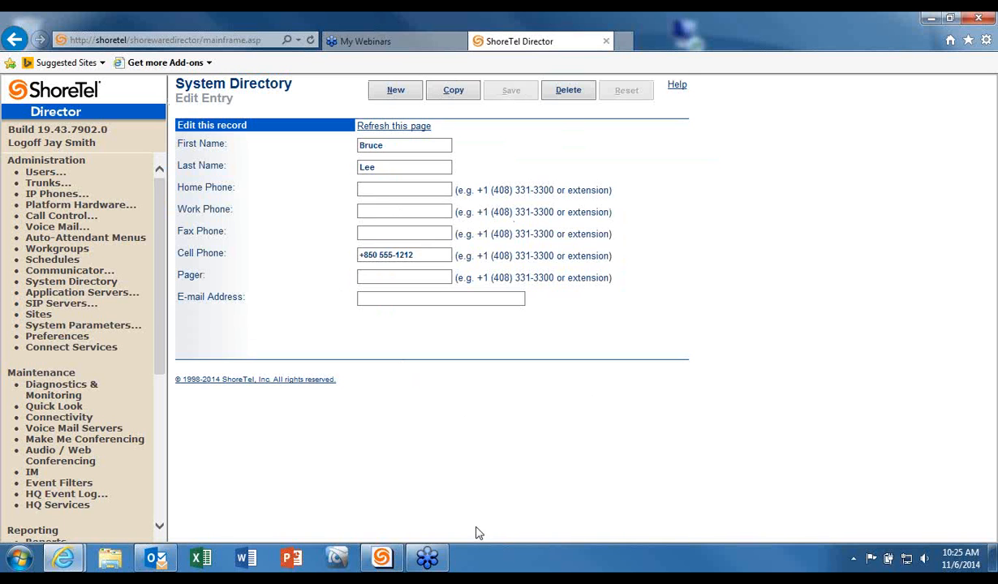
Look up the newly saved Bruce Lee directory entry in the ShoreTel Communicator window.
{"action": "left_click", "coordinate": [381, 559]}
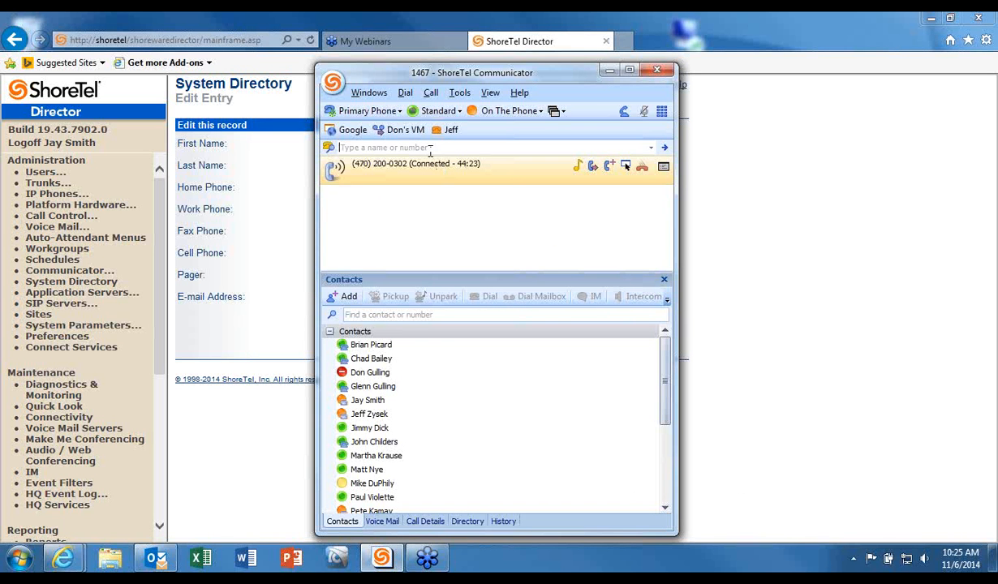
{"action": "type", "text": "bruce lee"}
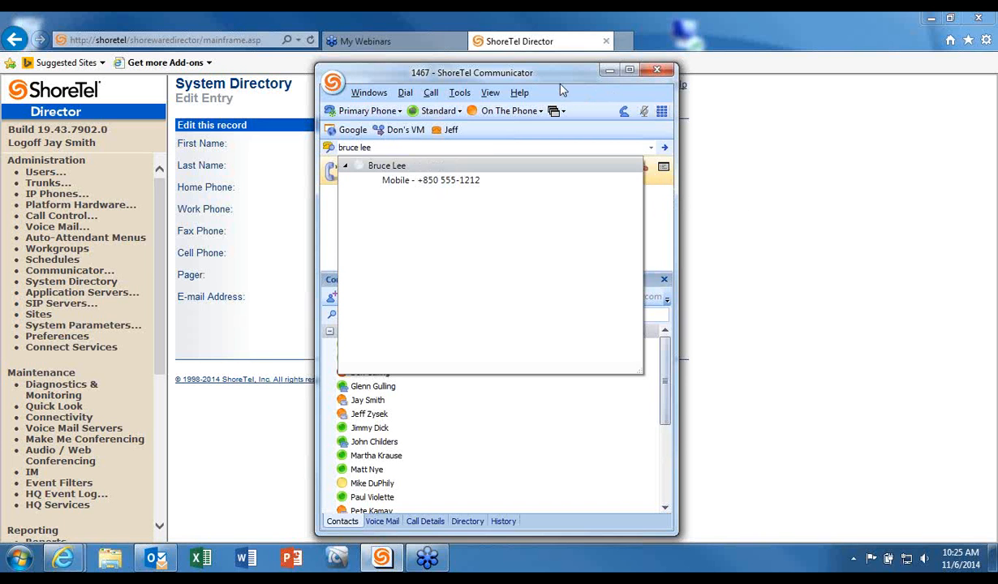
{"action": "left_click", "coordinate": [609, 71]}
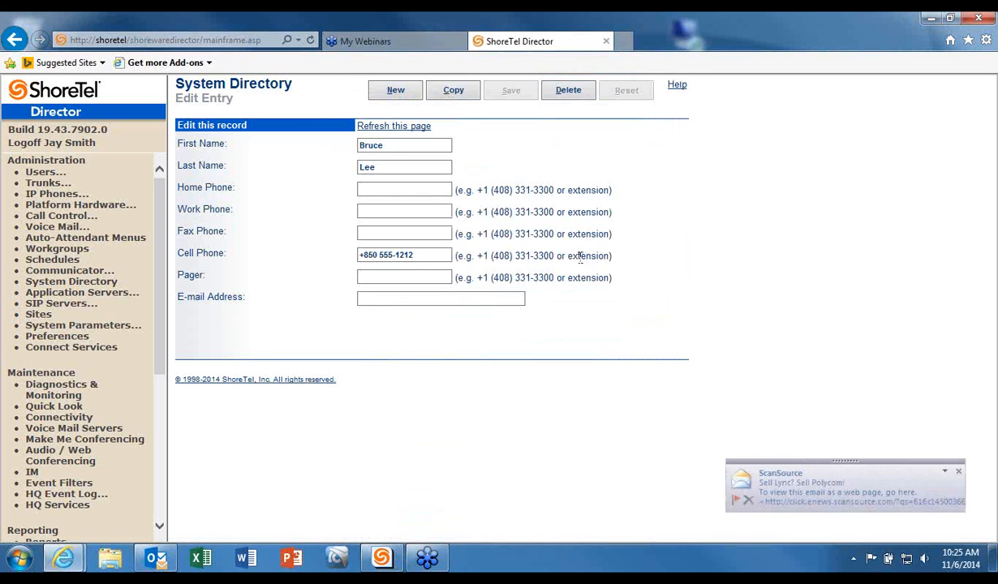
Dismiss the e-mail notification and delete the Bruce Lee record from the System Directory.
{"action": "left_click", "coordinate": [959, 475]}
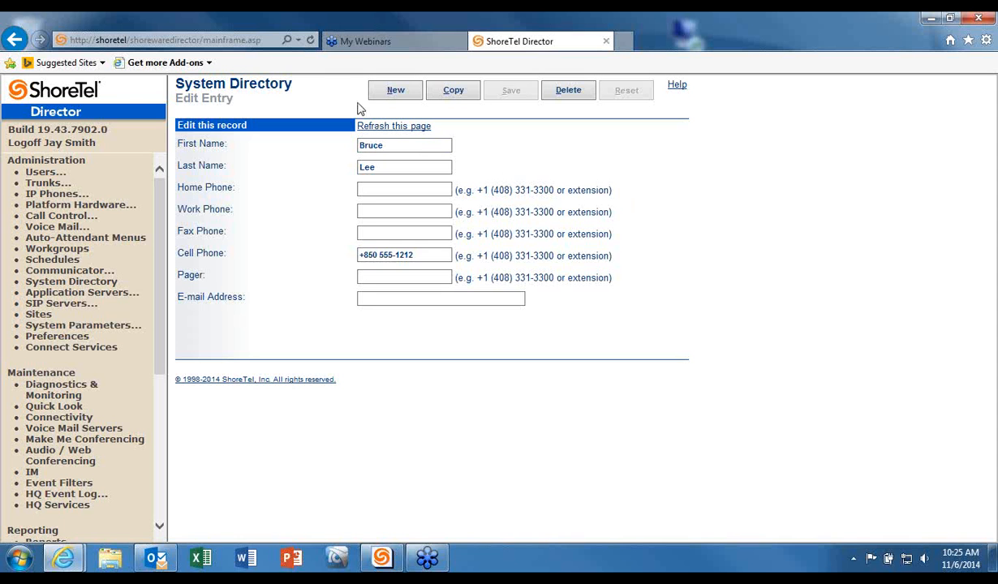
{"action": "left_click", "coordinate": [566, 93]}
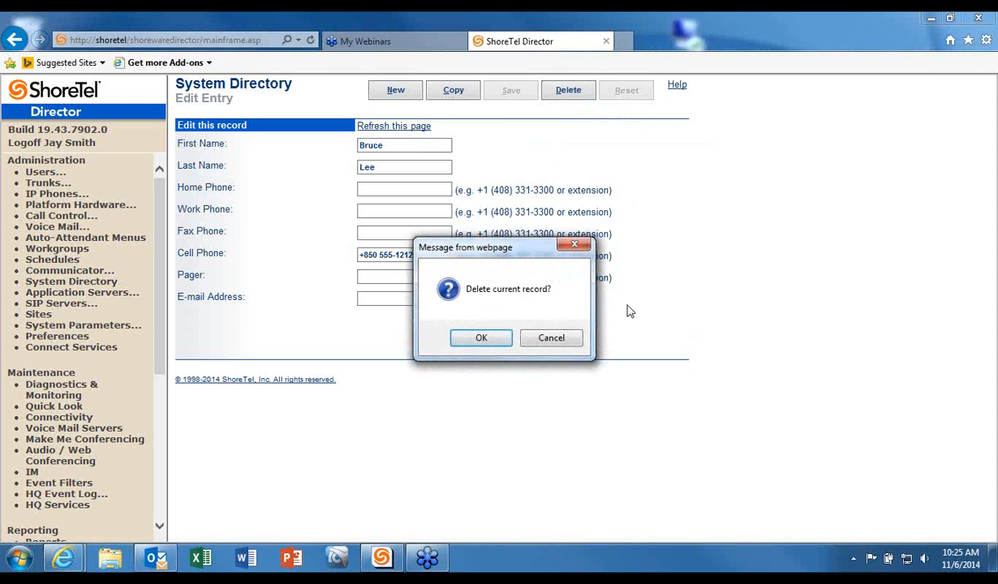
{"action": "left_click", "coordinate": [479, 340]}
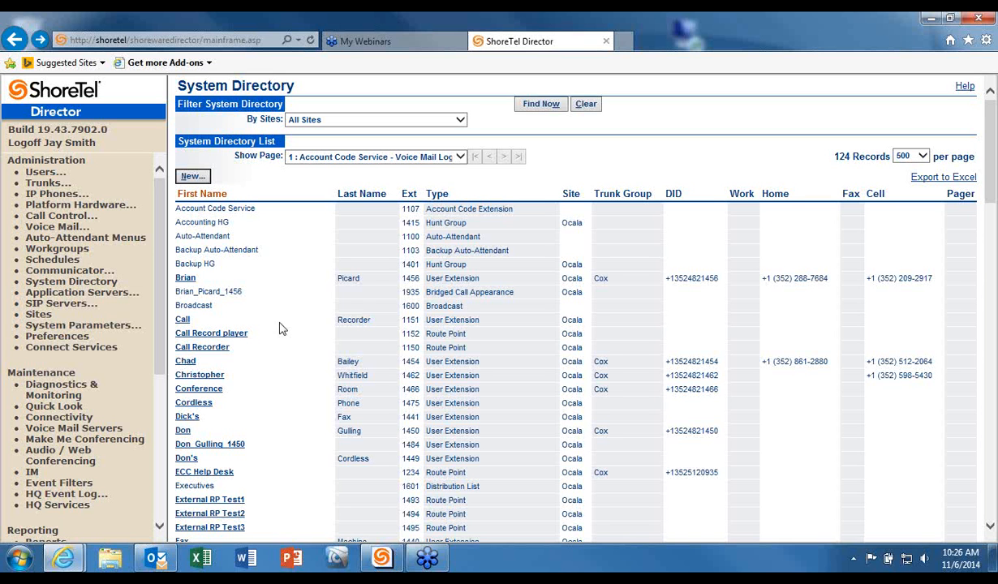
Open the Super User telephony features permissions under Class of Service and inspect the Max. Call Stack Depth setting.
{"action": "left_click", "coordinate": [51, 172]}
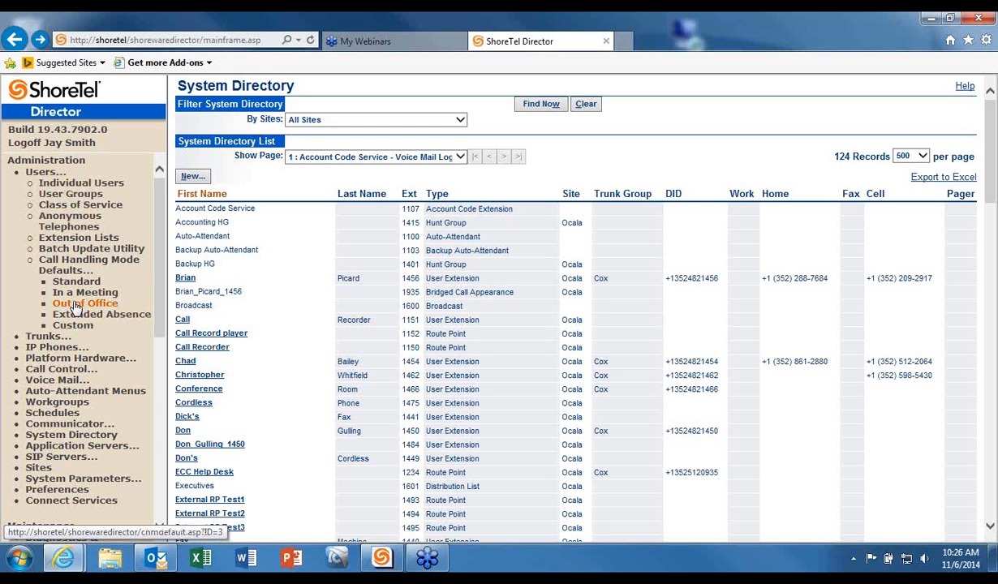
{"action": "left_click", "coordinate": [74, 210]}
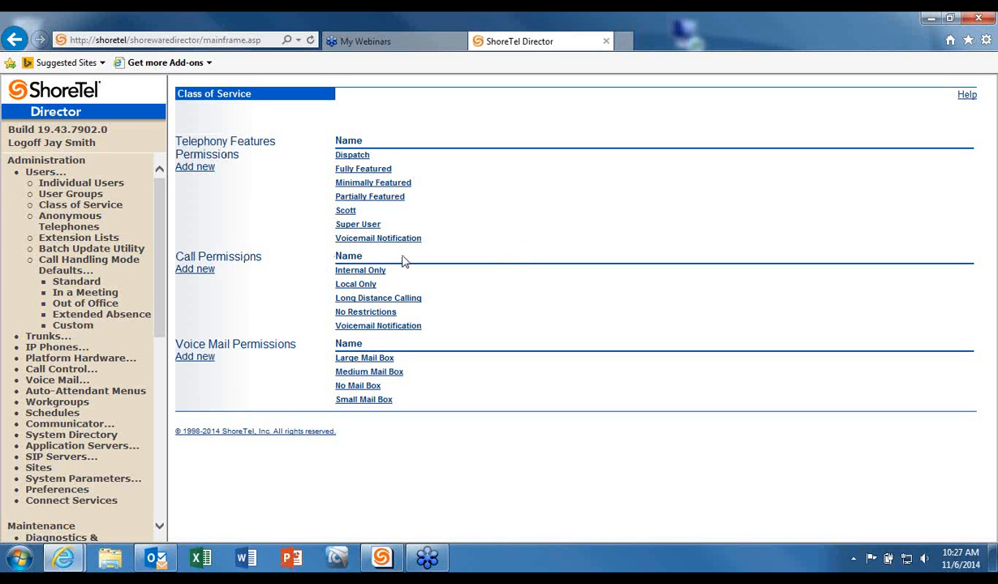
{"action": "left_click", "coordinate": [358, 227]}
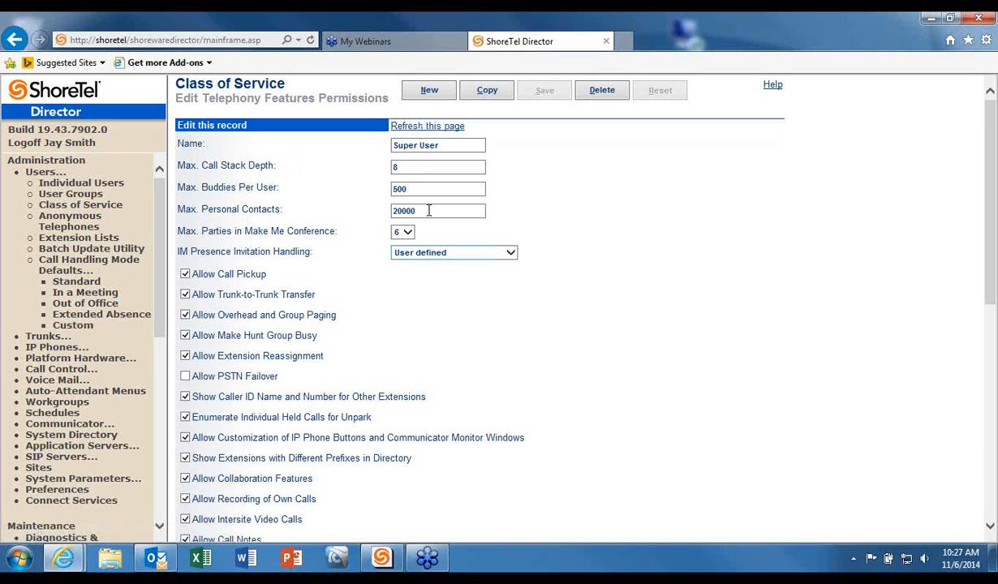
{"action": "left_click", "coordinate": [423, 166]}
Switch to ShoreTel Communicator, close the old search results, look through the call area and contacts list, and minimize the window.
{"action": "left_click", "coordinate": [382, 559]}
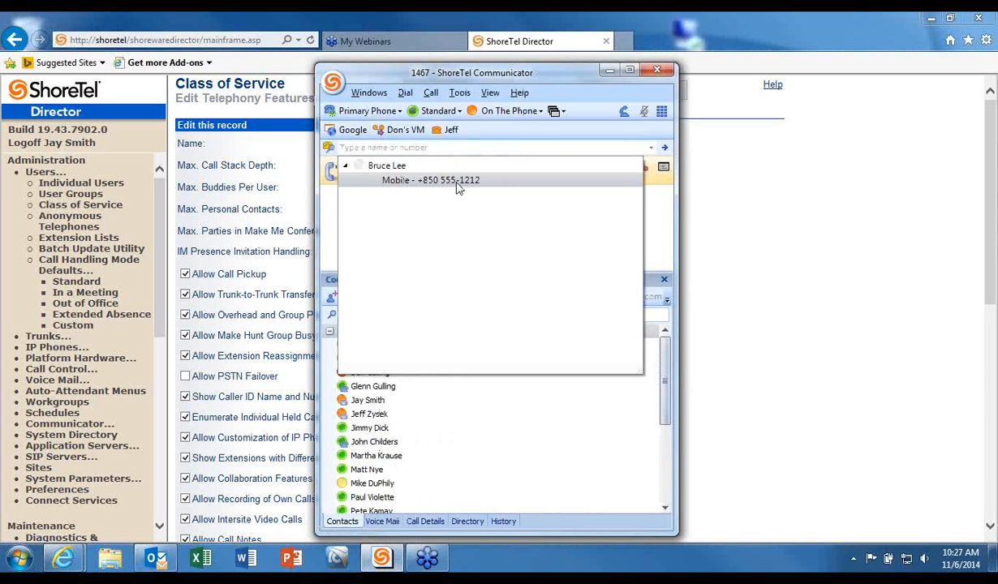
{"action": "left_click", "coordinate": [494, 409]}
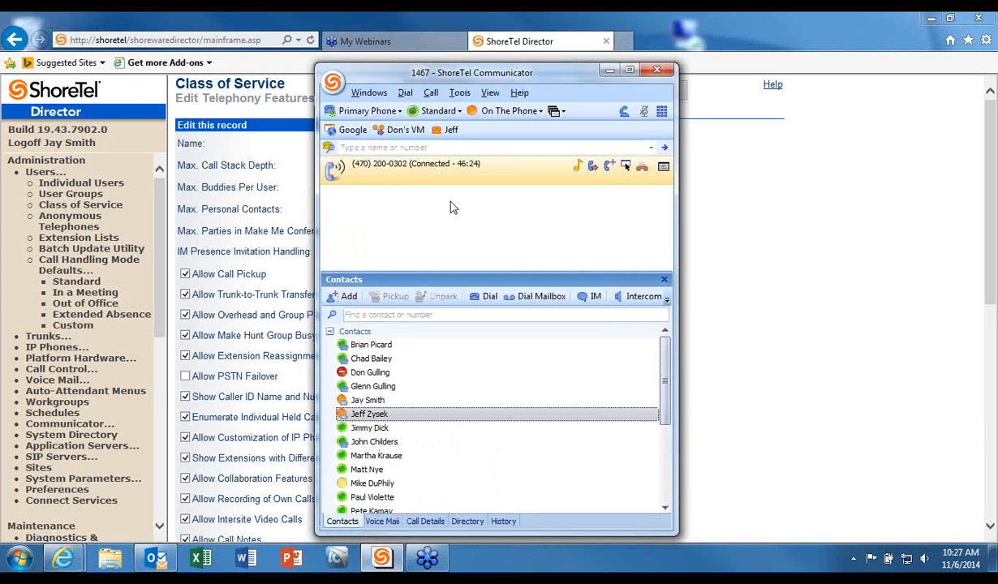
{"action": "scroll", "coordinate": [479, 390], "scroll_direction": "down", "scroll_amount": 3}
{"action": "scroll", "coordinate": [484, 394], "scroll_direction": "up", "scroll_amount": 2}
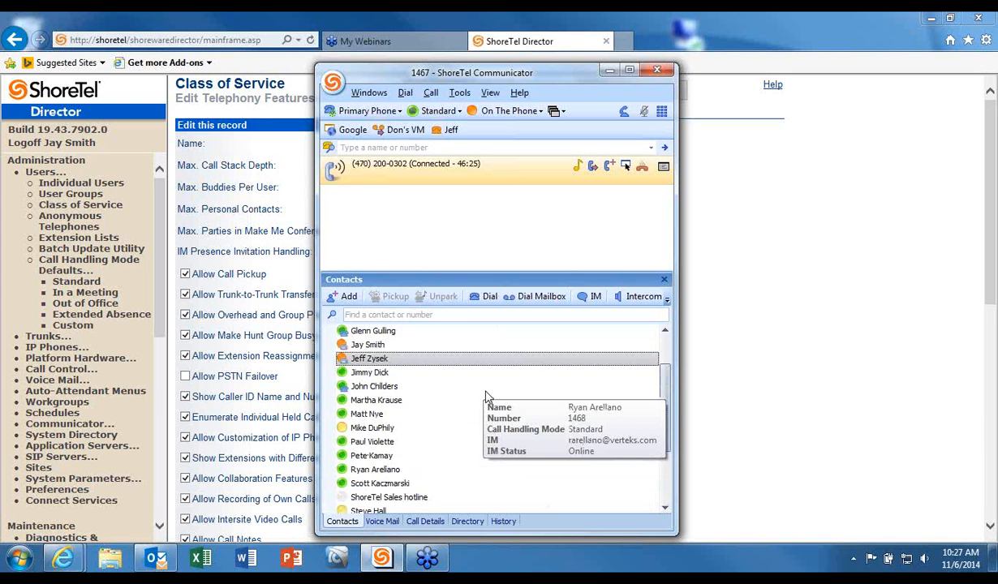
{"action": "scroll", "coordinate": [485, 396], "scroll_direction": "down", "scroll_amount": 2}
{"action": "left_click", "coordinate": [609, 70]}
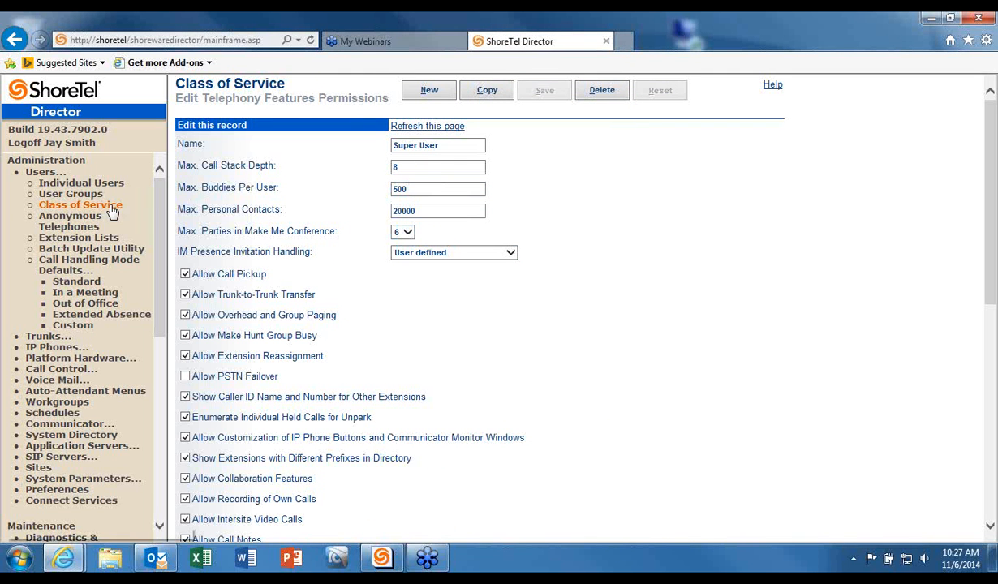
Review the Minimally Featured telephony features permissions and return to the Class of Service overview.
{"action": "left_click", "coordinate": [77, 206]}
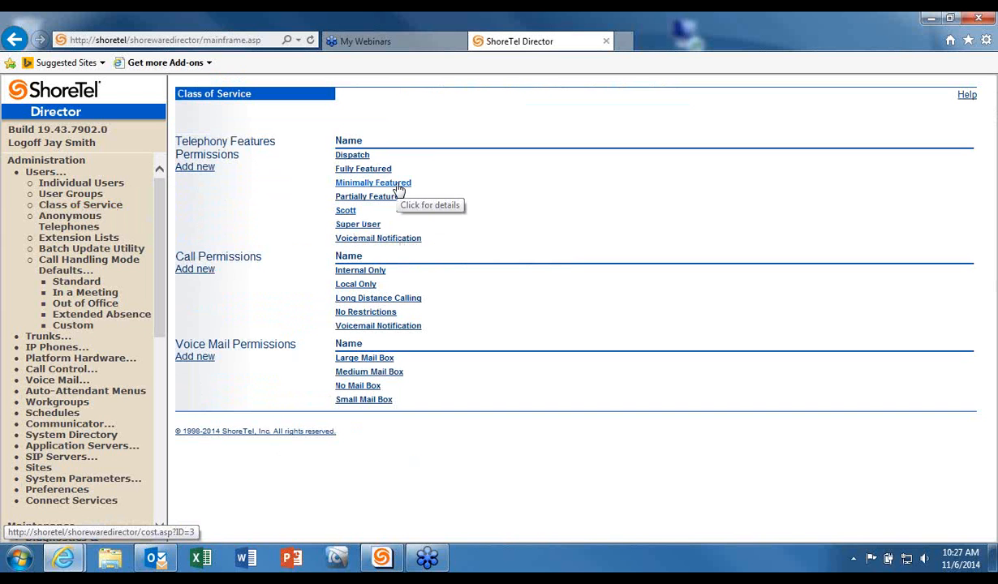
{"action": "left_click", "coordinate": [360, 186]}
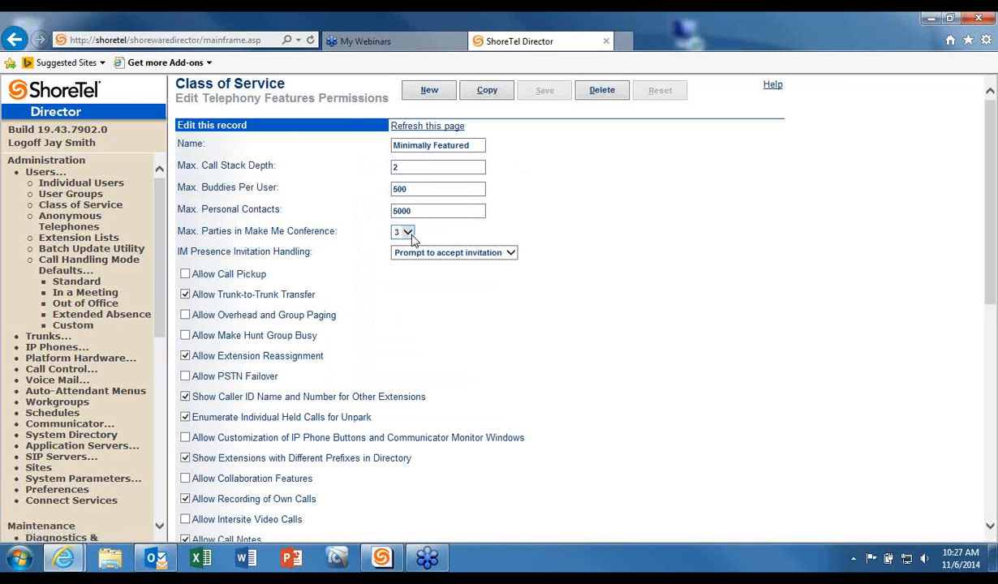
{"action": "left_click", "coordinate": [81, 205]}
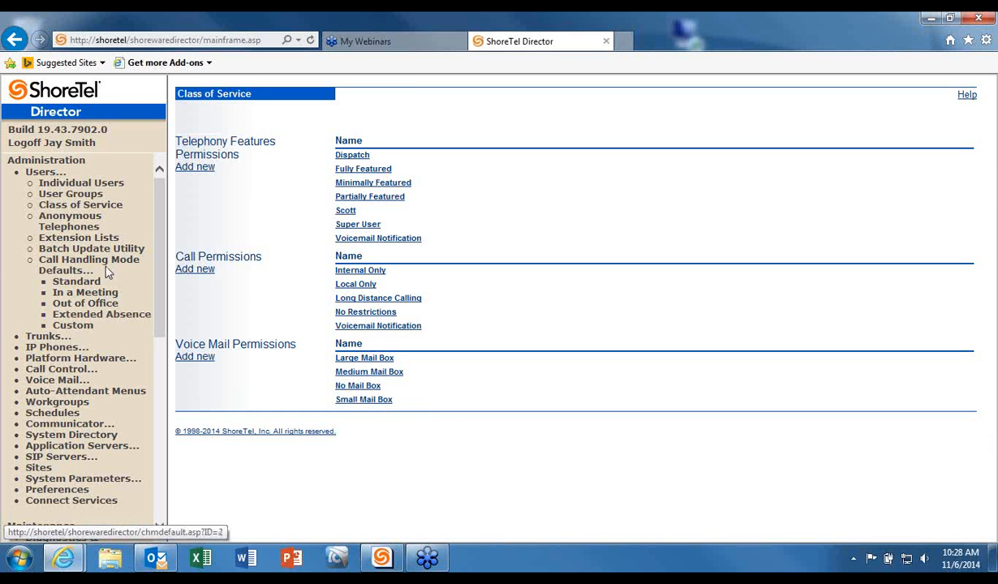
View the permissions assigned to the User Groups, and open the logged-in administrator's record from Individual Users.
{"action": "left_click", "coordinate": [82, 198]}
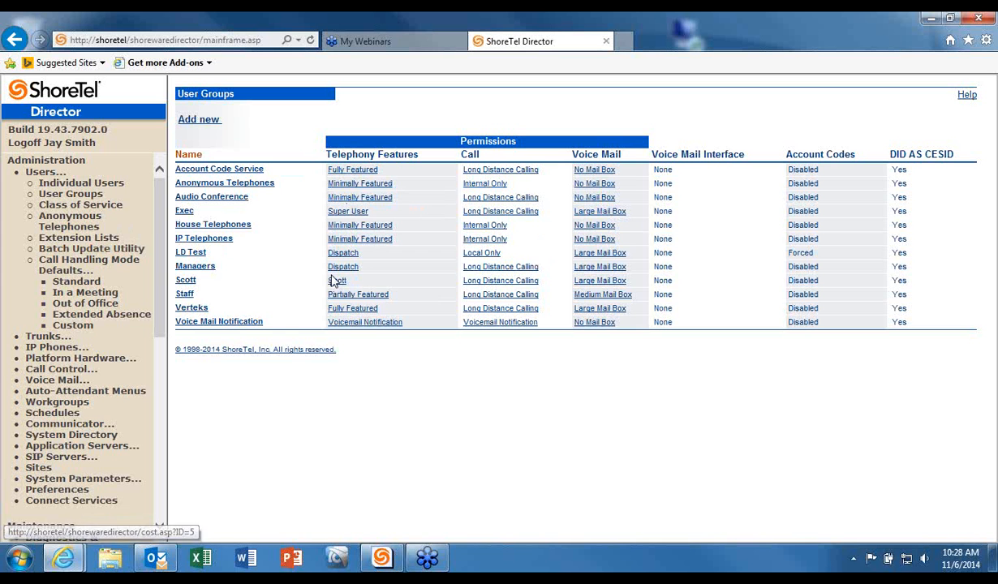
{"action": "left_click", "coordinate": [80, 186]}
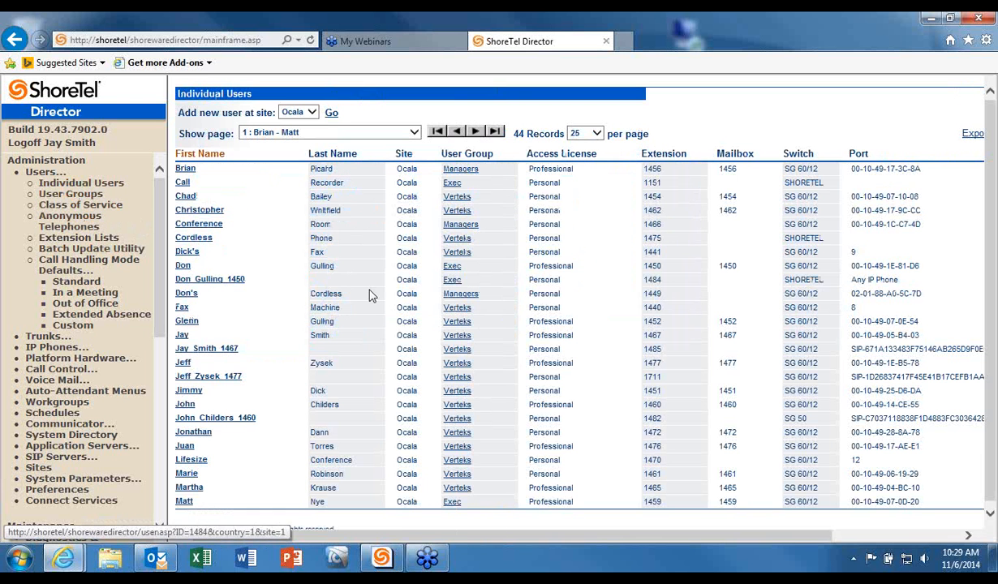
{"action": "left_click", "coordinate": [182, 338]}
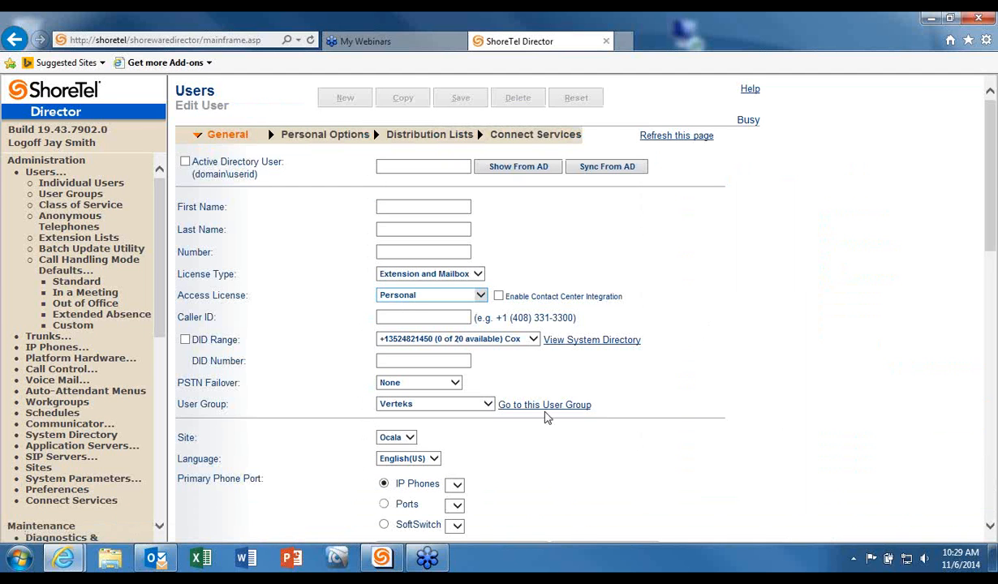
Examine the User Group choices available for this user, keeping Verteks selected.
{"action": "left_click", "coordinate": [488, 406]}
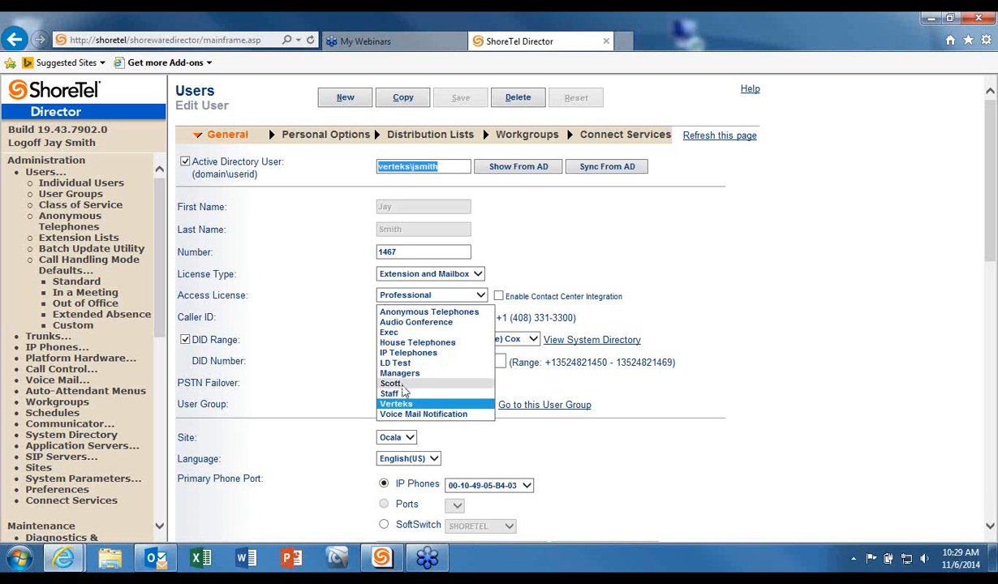
{"action": "left_click", "coordinate": [388, 403]}
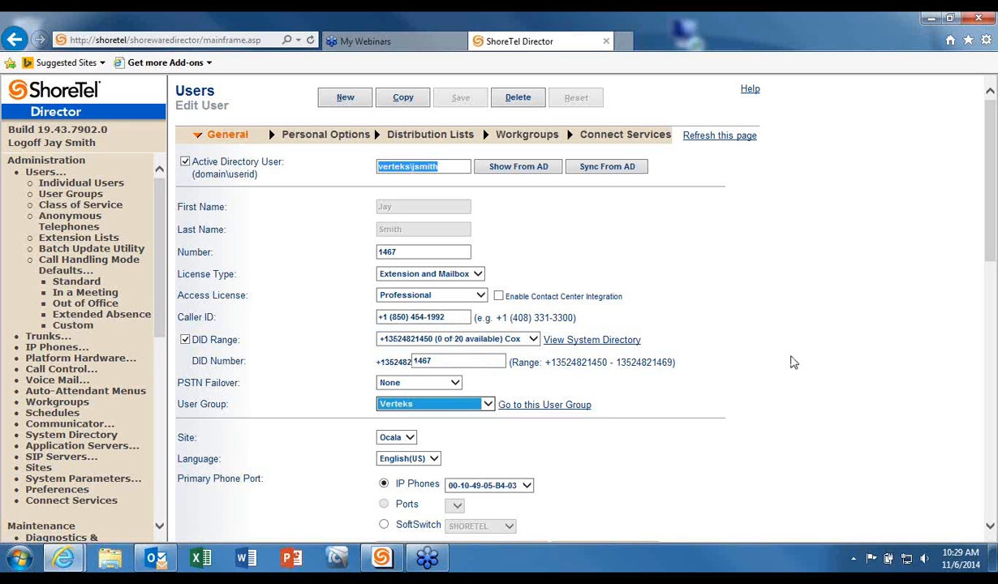
{"action": "left_click", "coordinate": [491, 407]}
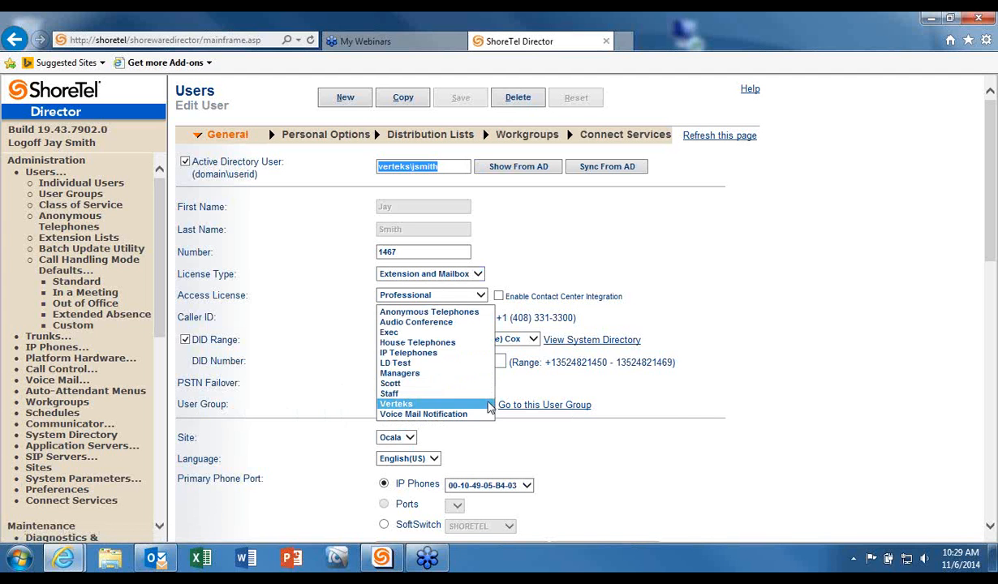
{"action": "left_click", "coordinate": [416, 249]}
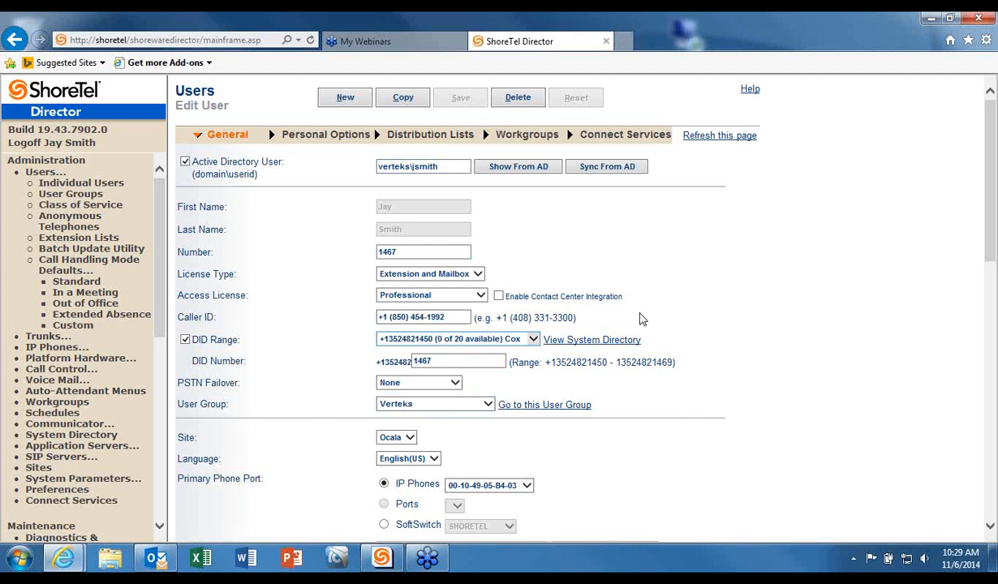
{"action": "left_click", "coordinate": [820, 313]}
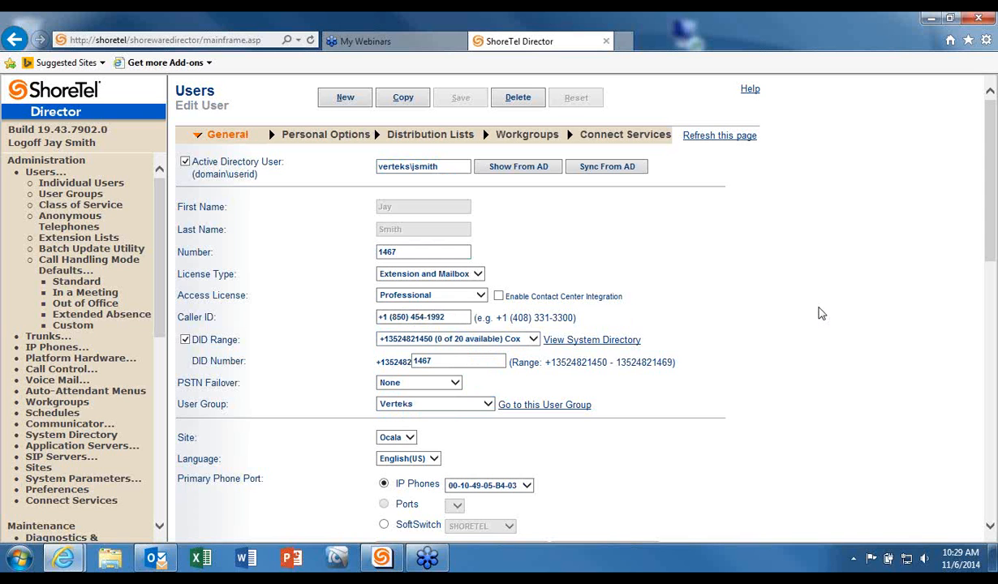